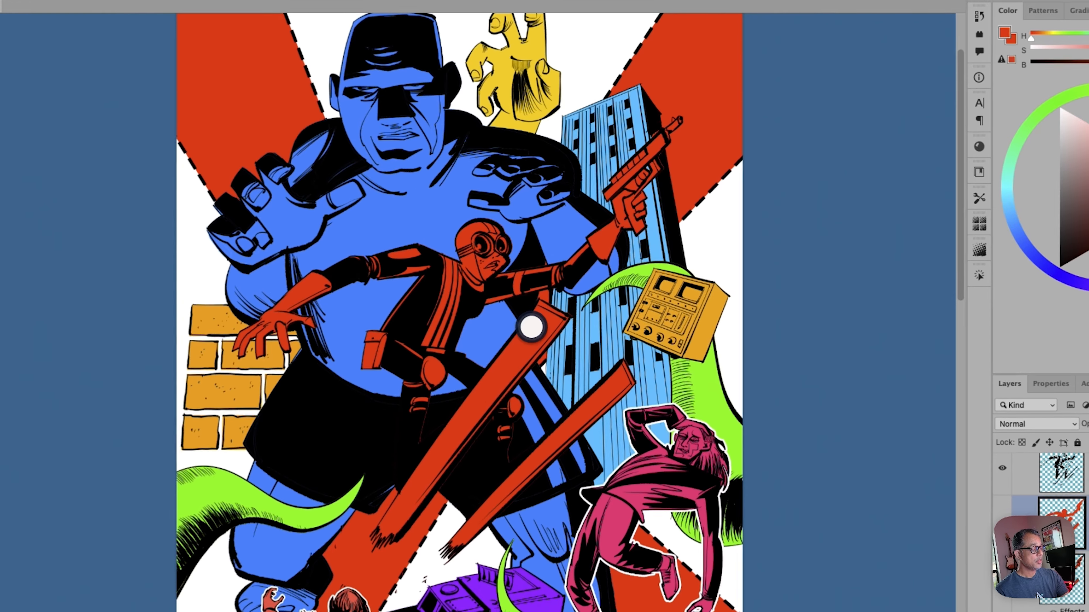
Recolor the two red skis on their own new layer with hue 45 and lightness 40, and check their contrast in the grayscale proof
{"action": "left_click", "coordinate": [535, 332]}
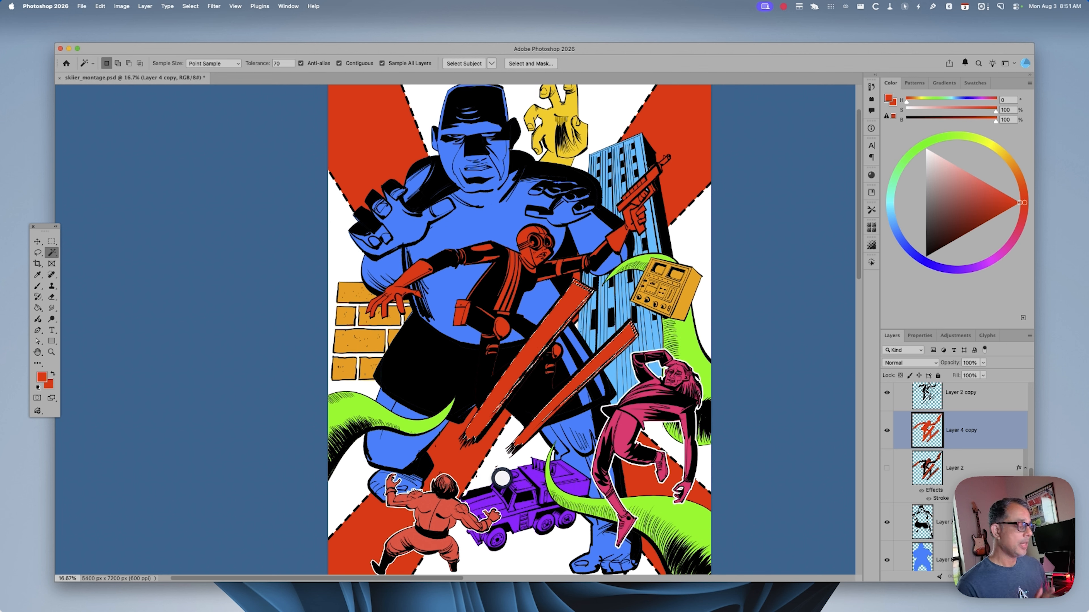
{"action": "key", "text": "super+j"}
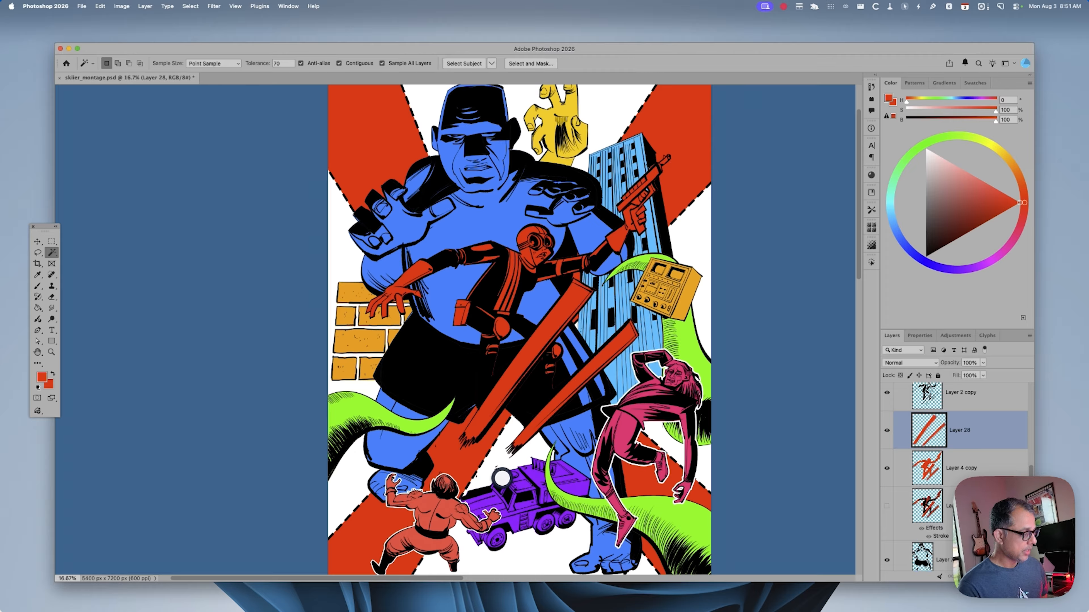
{"action": "key", "text": "super+u"}
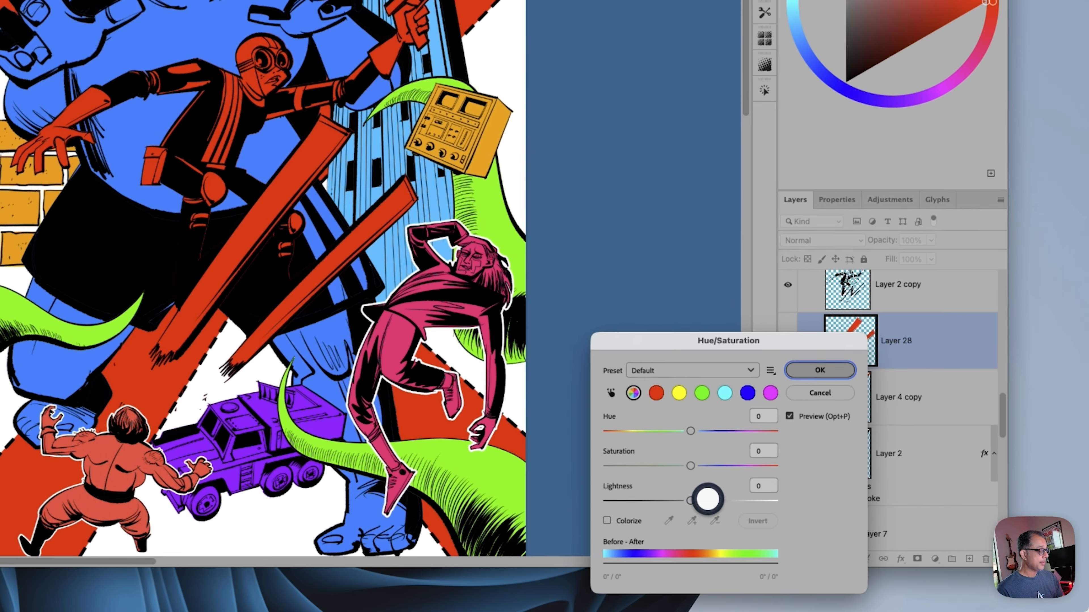
{"action": "left_click_drag", "start_coordinate": [821, 537], "coordinate": [839, 524]}
{"action": "left_click_drag", "start_coordinate": [688, 429], "coordinate": [712, 430]}
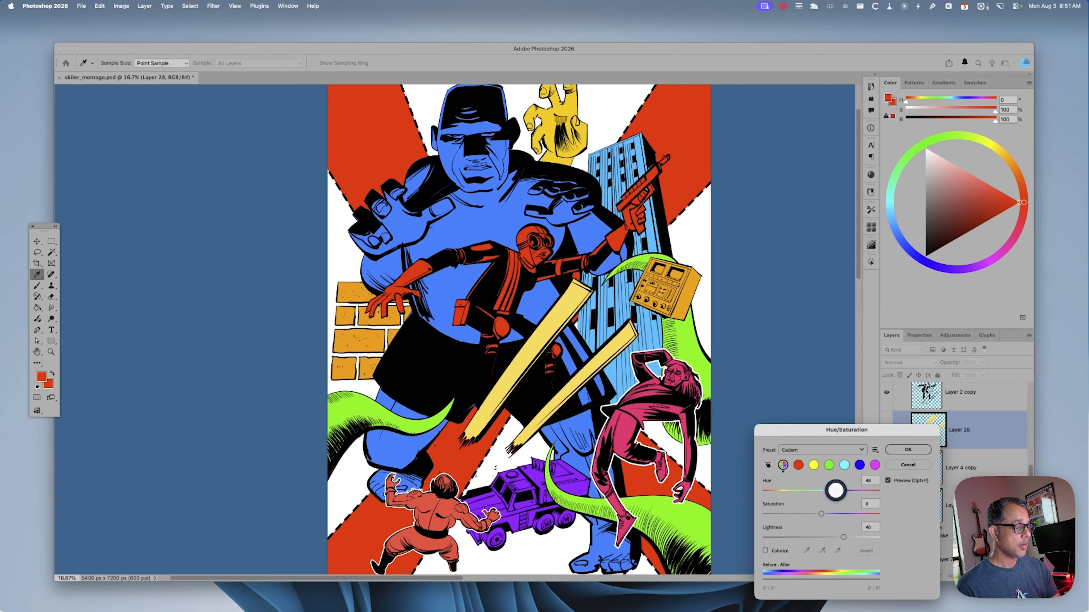
{"action": "left_click_drag", "start_coordinate": [835, 490], "coordinate": [834, 490]}
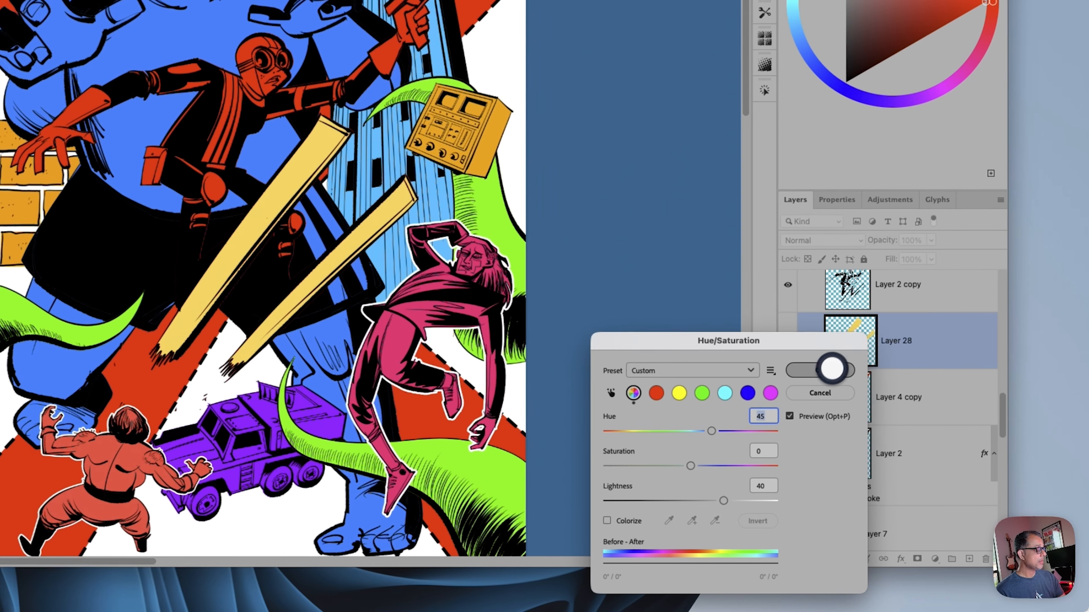
{"action": "left_click", "coordinate": [908, 450]}
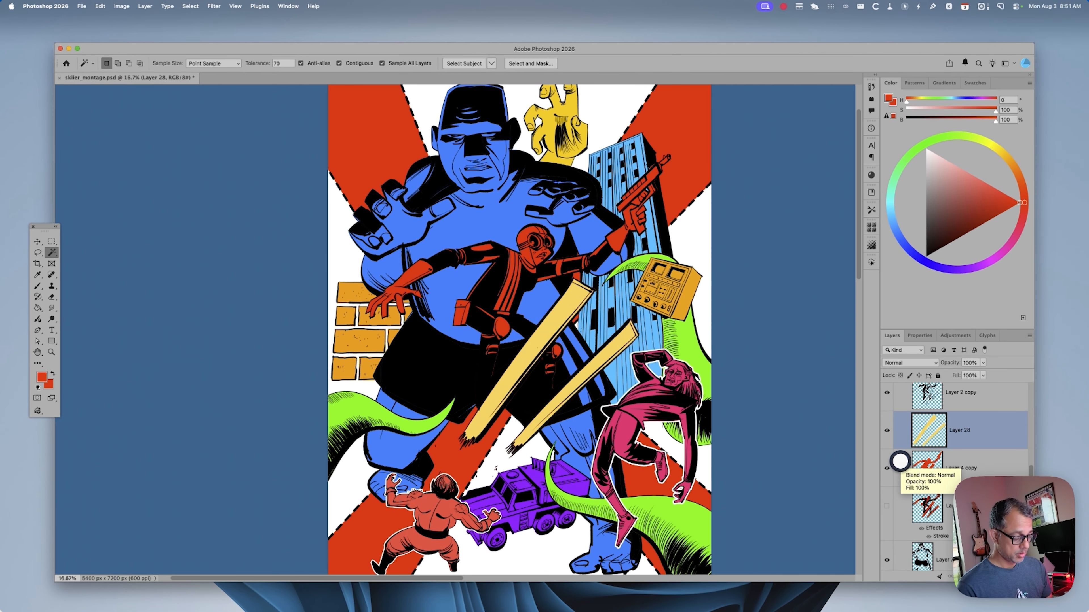
{"action": "key", "text": "super+y"}
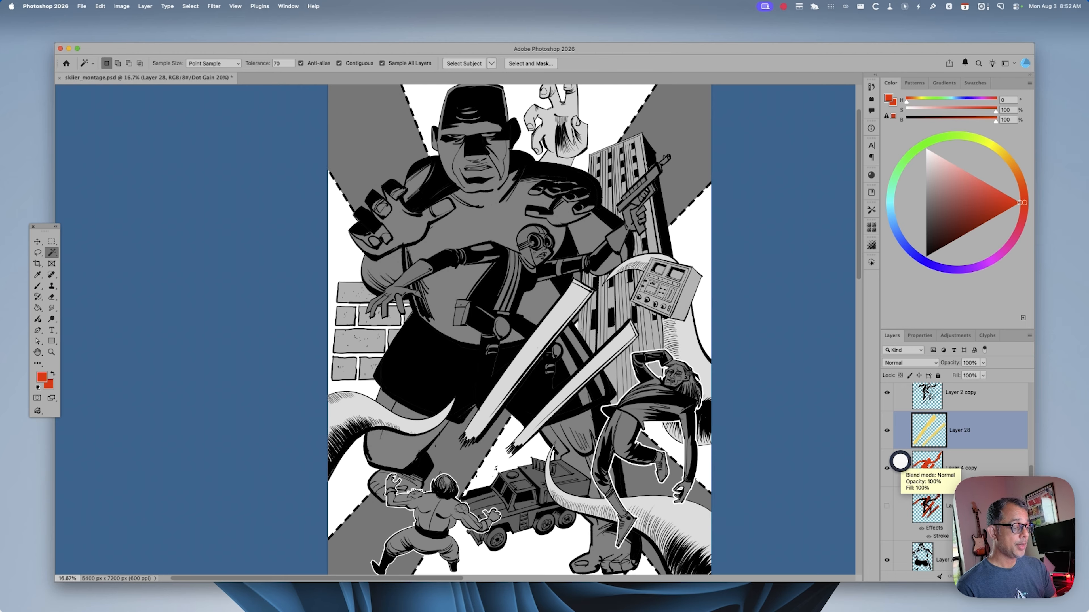
{"action": "key", "text": "super+y"}
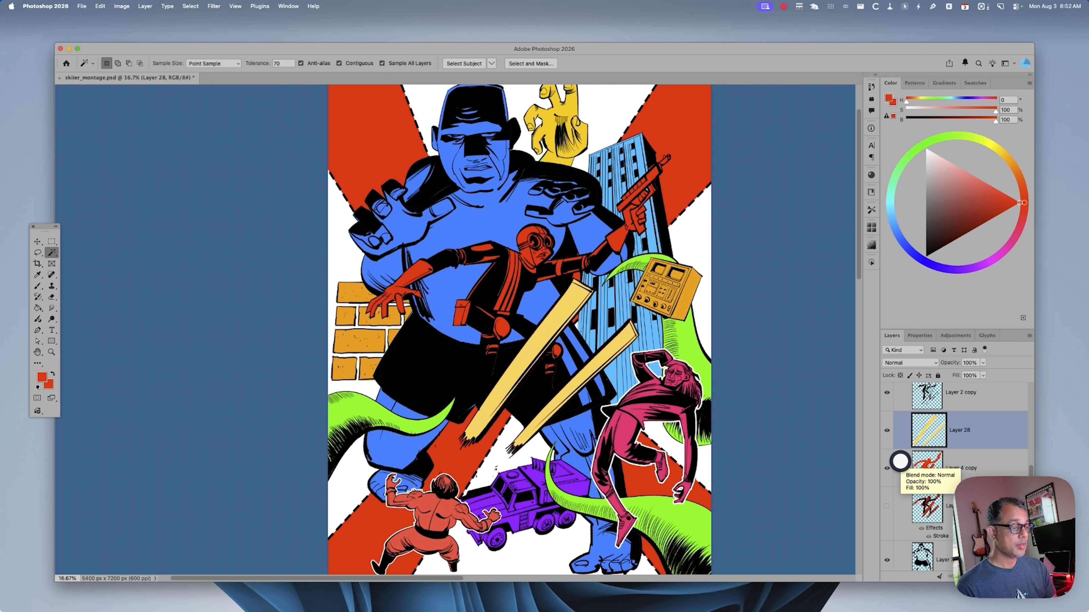
Copy the skier's red gloves from Layer 4 copy to a new layer, shift their hue to 61, and check them in grayscale
{"action": "left_click", "coordinate": [900, 461]}
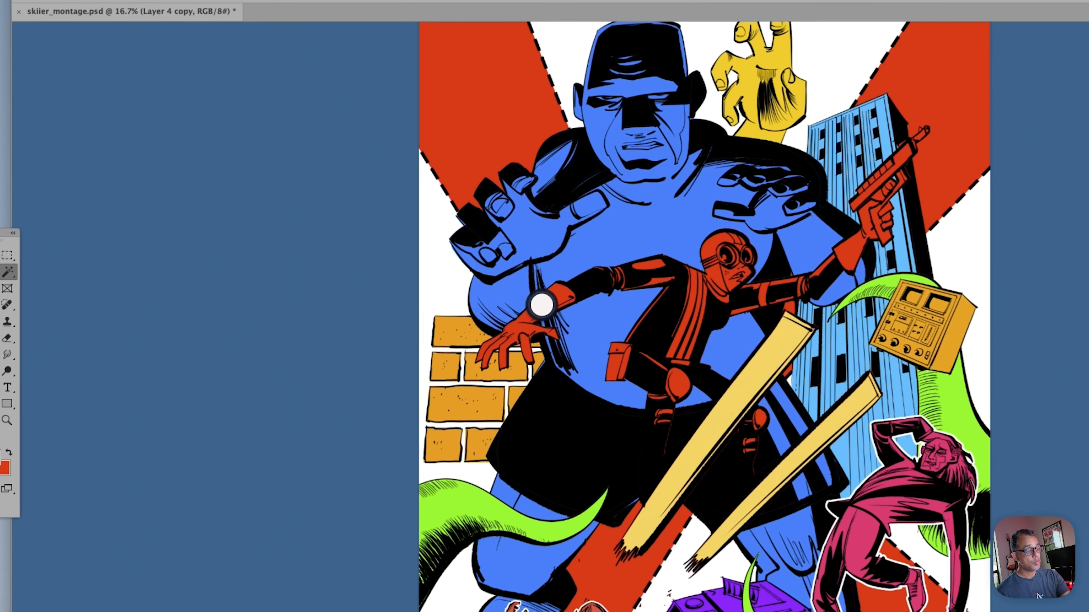
{"action": "left_click", "coordinate": [400, 308]}
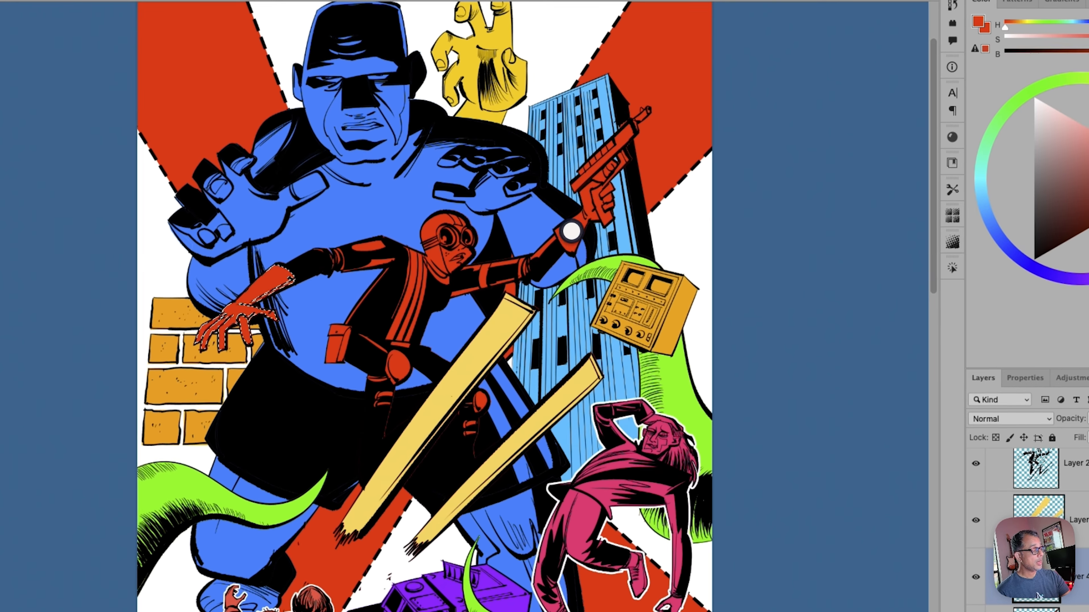
{"action": "left_click", "coordinate": [571, 231], "text": "shift"}
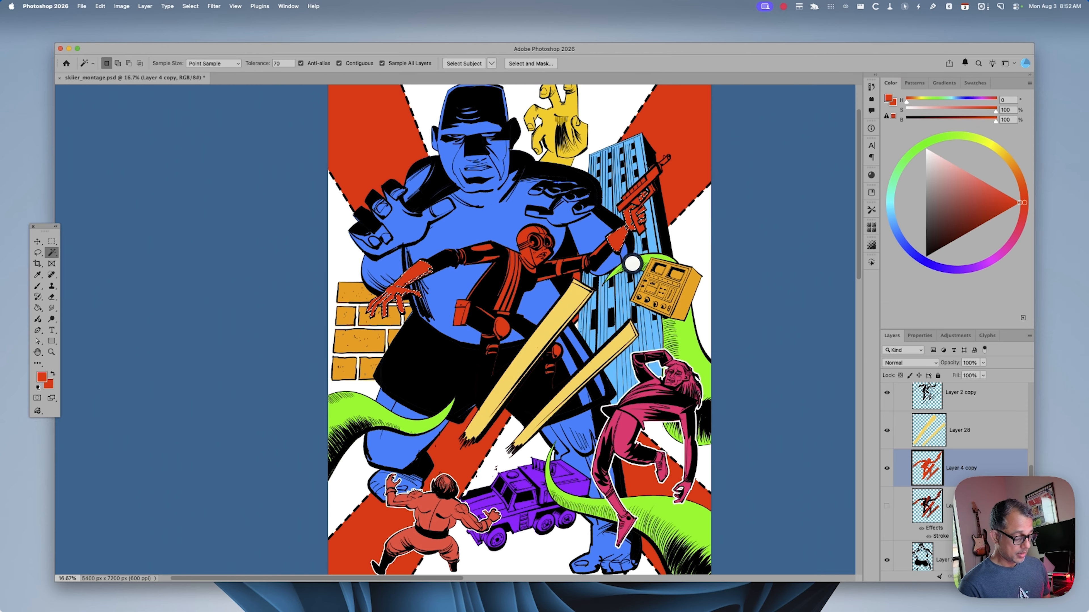
{"action": "key", "text": "ctrl+j"}
{"action": "key", "text": "ctrl+u"}
{"action": "left_click_drag", "start_coordinate": [822, 490], "coordinate": [841, 490]}
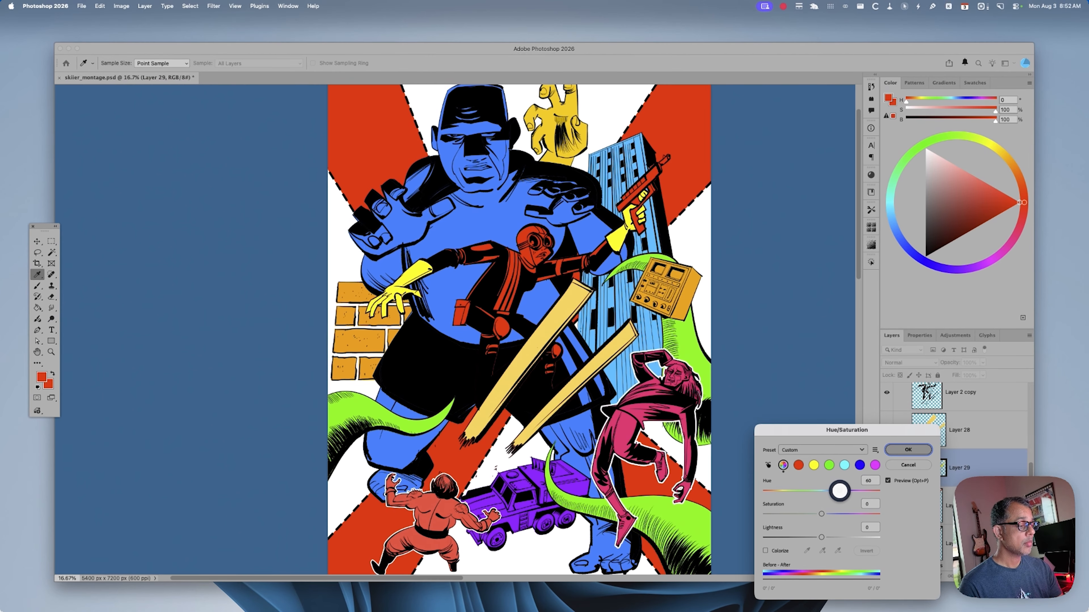
{"action": "left_click_drag", "start_coordinate": [838, 490], "coordinate": [839, 491]}
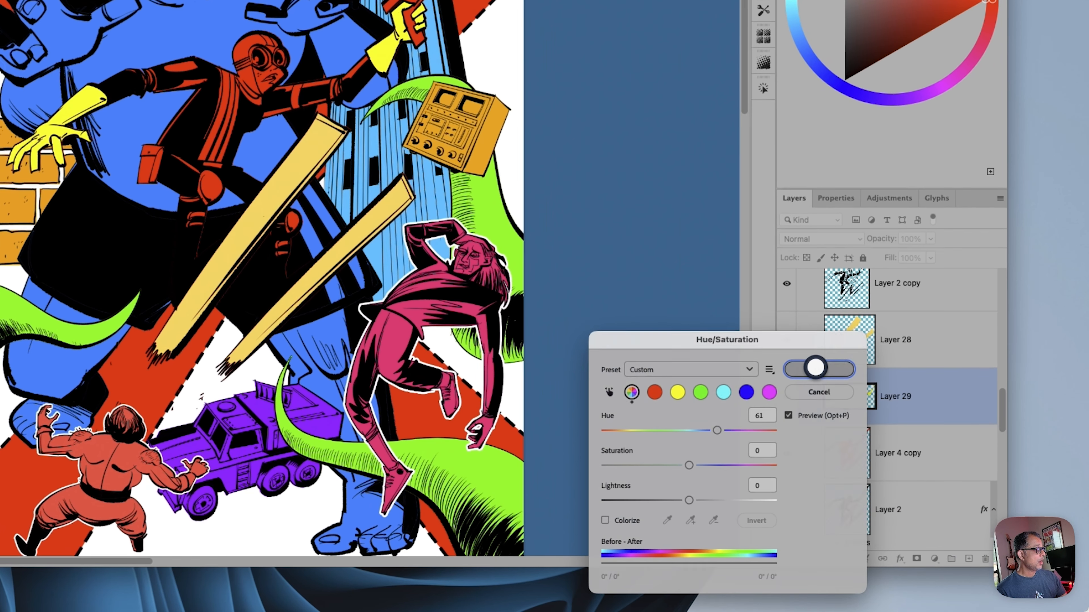
{"action": "left_click", "coordinate": [823, 378]}
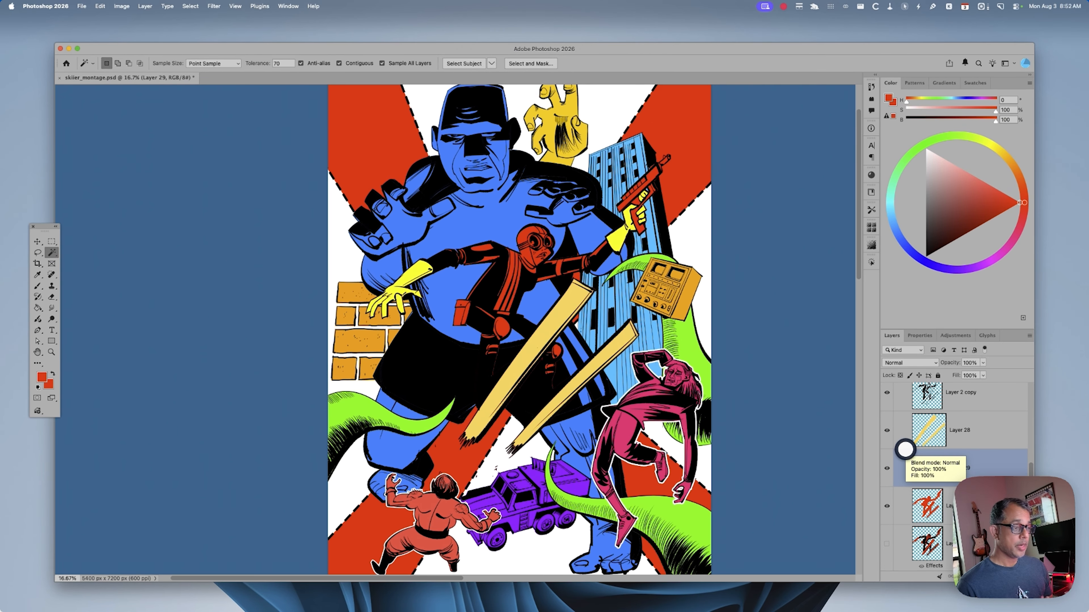
{"action": "key", "text": "super+y"}
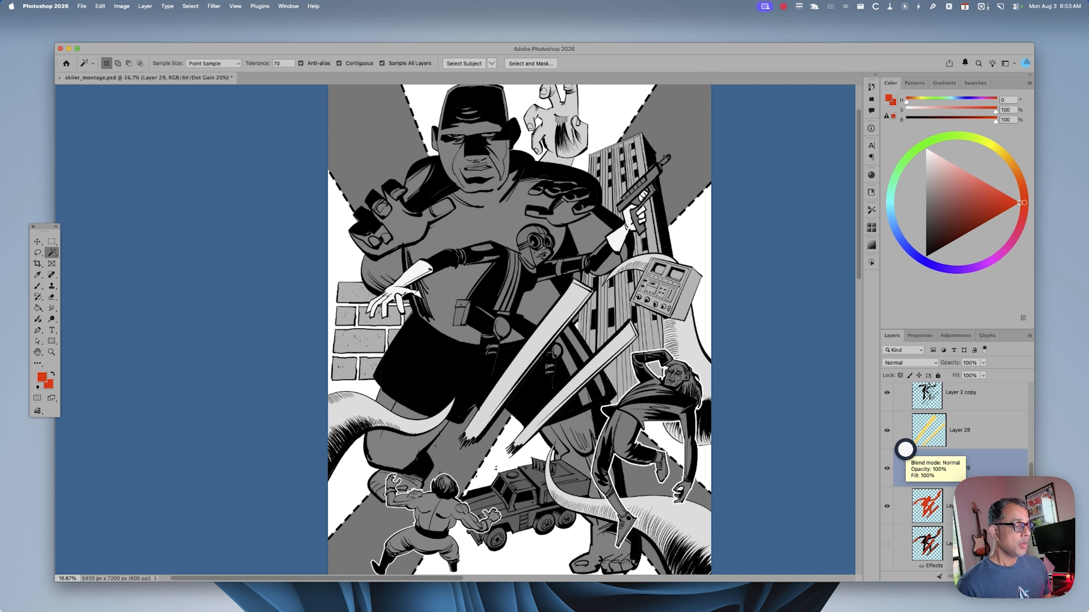
{"action": "key", "text": "super+y"}
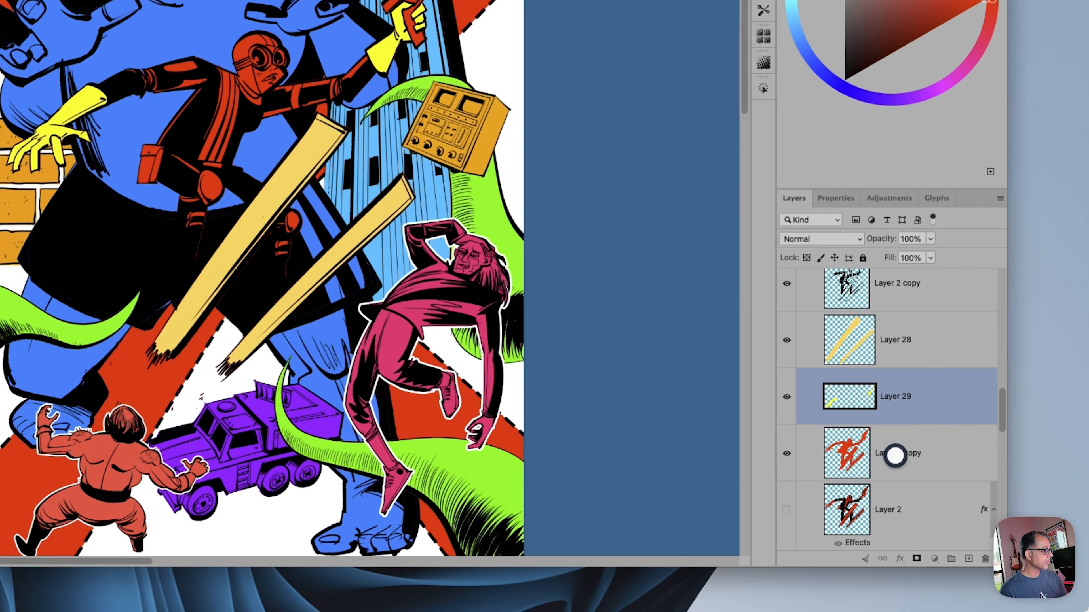
Copy the skier's helmet and both knee pads from Layer 4 copy to a new layer and shift their hue to 56
{"action": "left_click", "coordinate": [960, 507]}
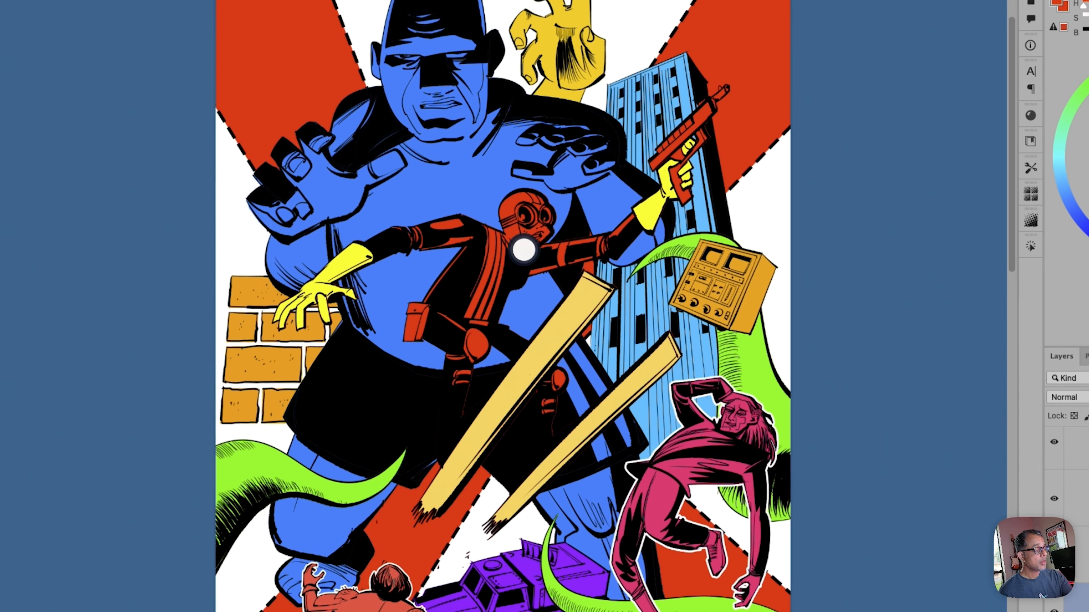
{"action": "left_click", "coordinate": [430, 183]}
{"action": "left_click", "coordinate": [429, 147], "text": "shift"}
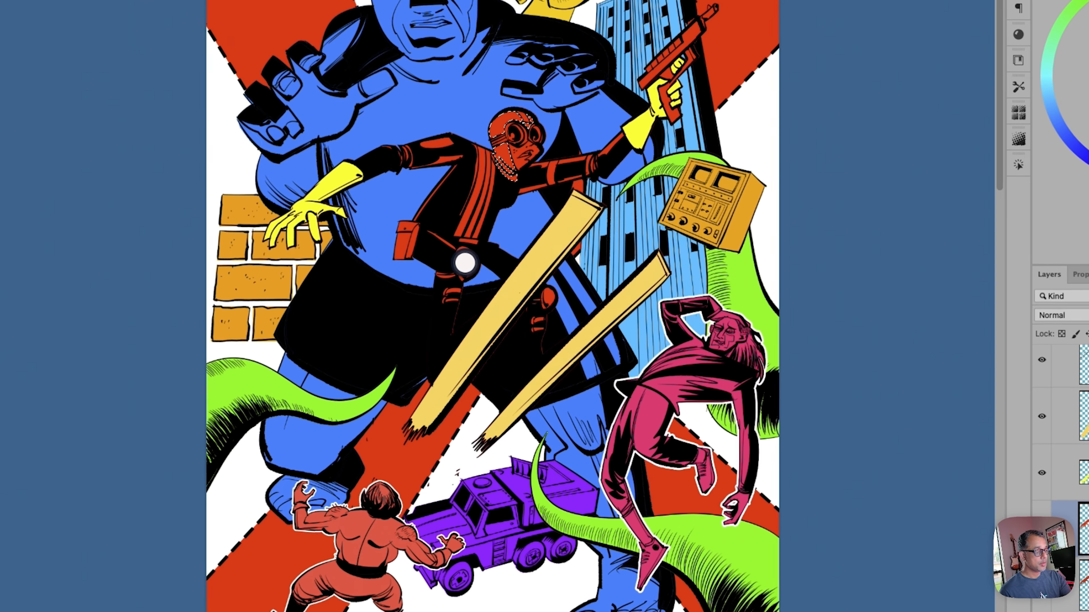
{"action": "left_click", "coordinate": [501, 328], "text": "shift"}
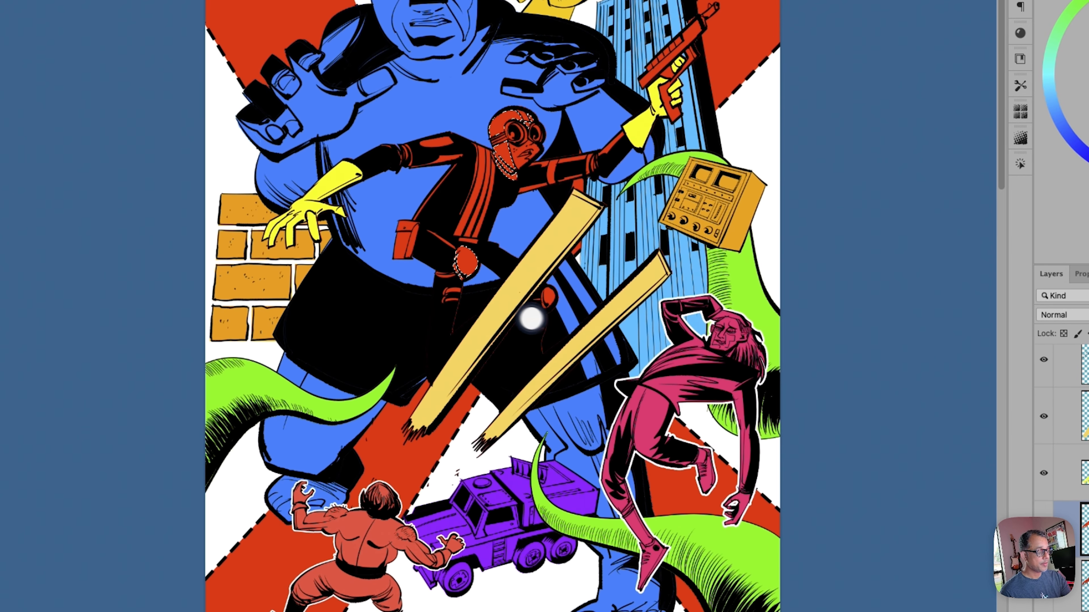
{"action": "left_click", "coordinate": [557, 352], "text": "shift"}
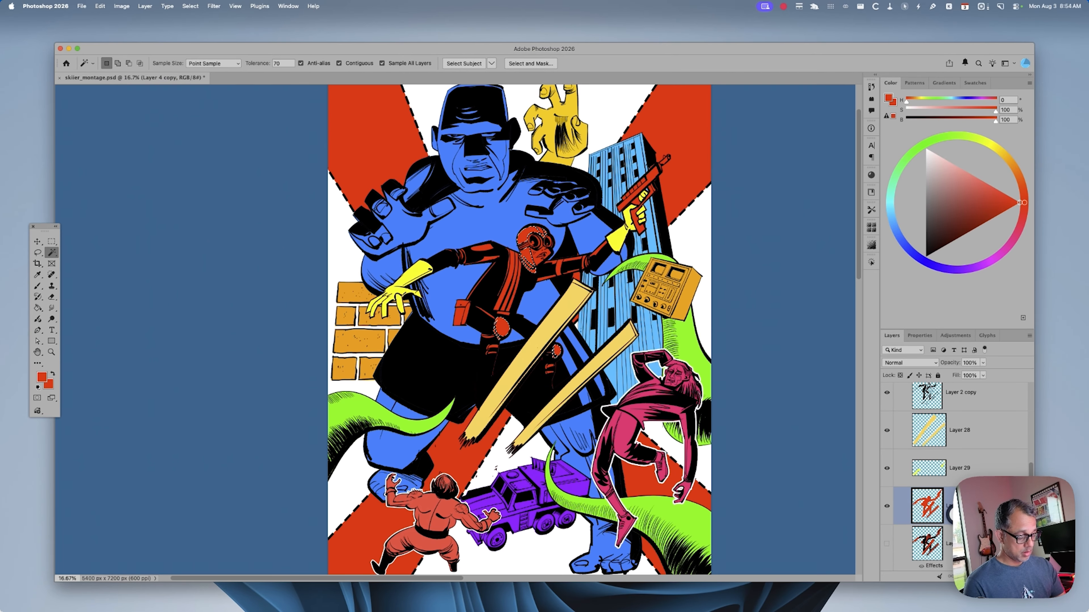
{"action": "key", "text": "super+u"}
{"action": "left_click_drag", "start_coordinate": [822, 490], "coordinate": [839, 491]}
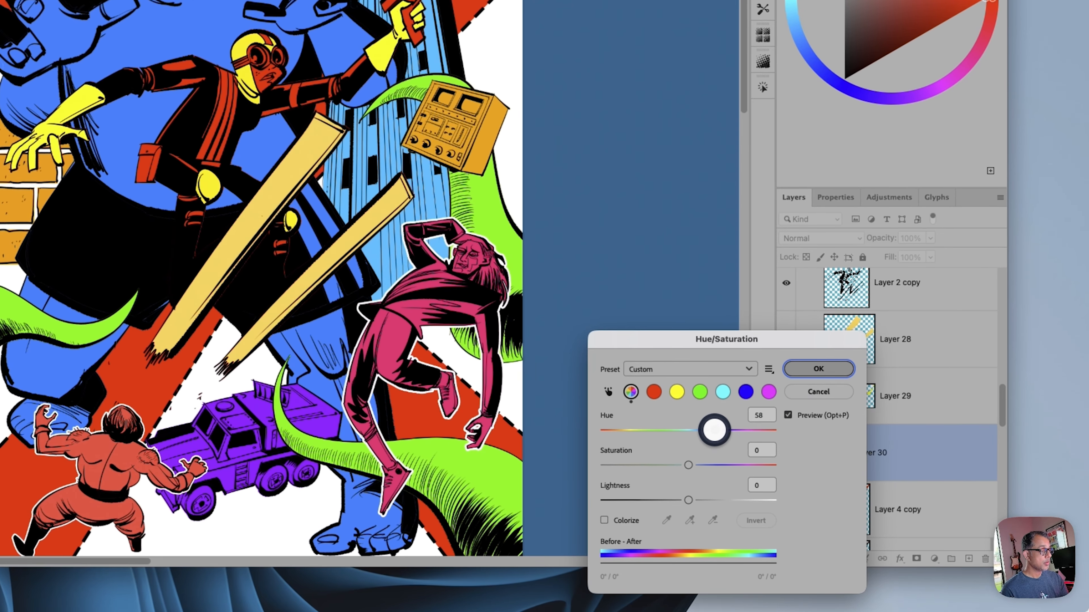
{"action": "left_click", "coordinate": [808, 366]}
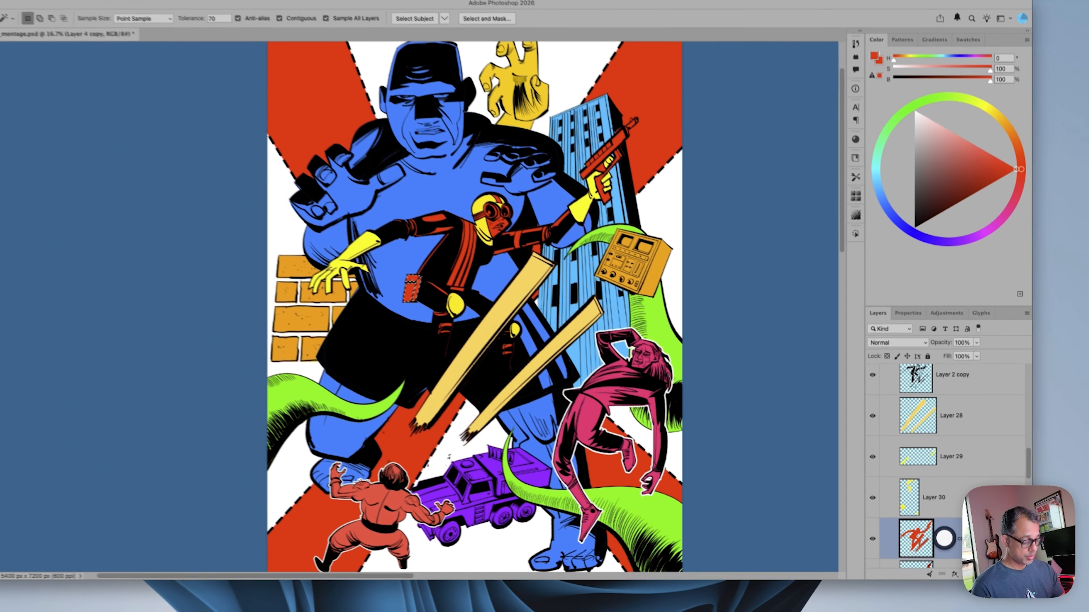
Recolor the skier's hip pouch yellow with hue 53 and slight saturation and lightness adjustments, and check it in the grayscale proof
{"action": "key", "text": "super+u"}
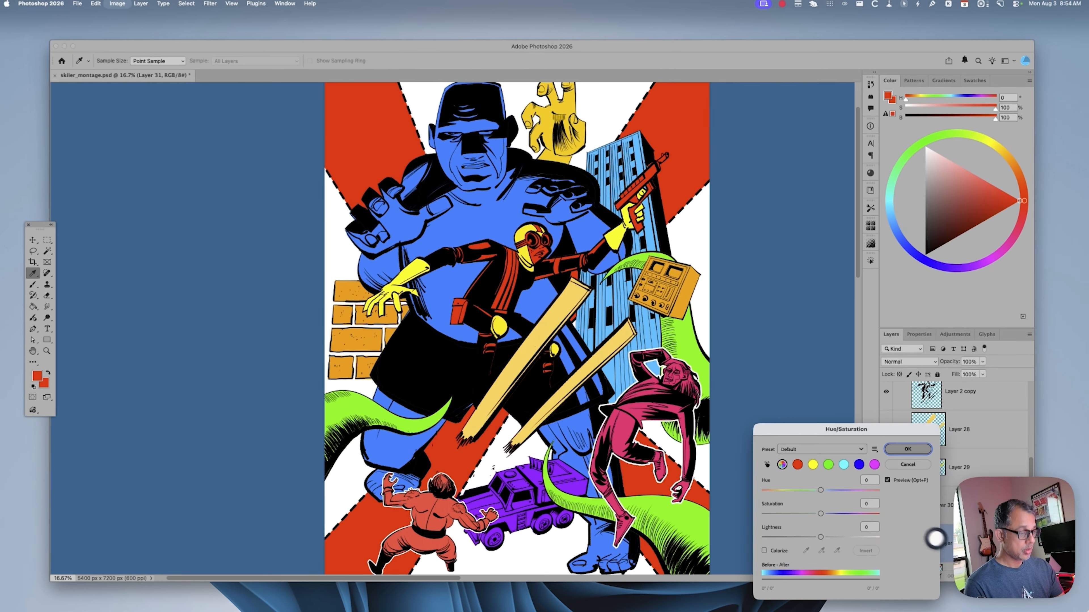
{"action": "mouse_move", "coordinate": [822, 490]}
{"action": "left_mouse_down"}
{"action": "mouse_move", "coordinate": [836, 492]}
{"action": "mouse_move", "coordinate": [815, 513]}
{"action": "mouse_move", "coordinate": [809, 505]}
{"action": "left_mouse_up"}
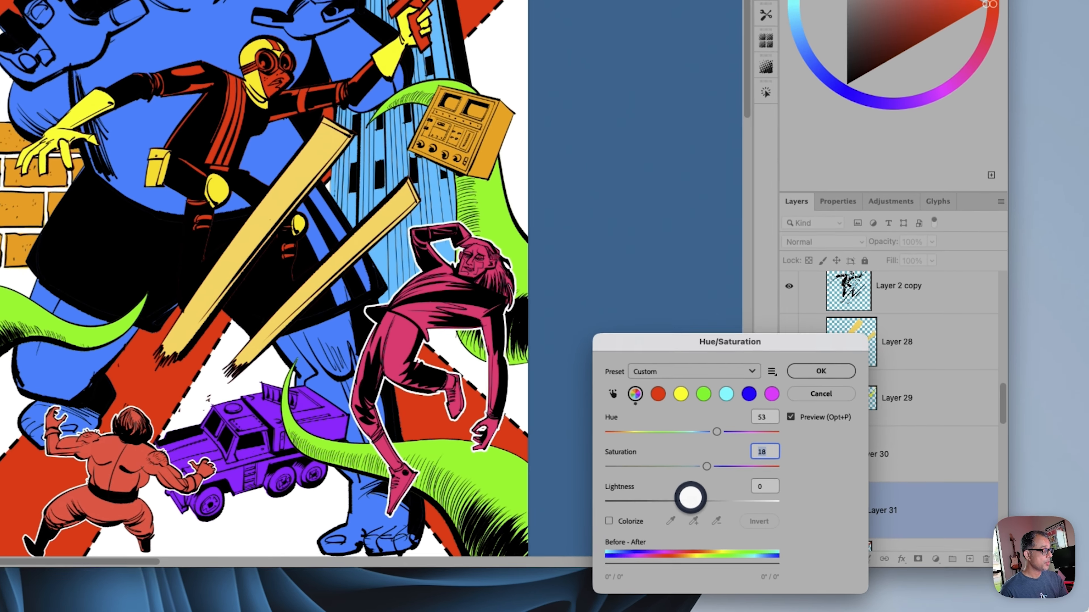
{"action": "left_click_drag", "start_coordinate": [690, 498], "coordinate": [686, 498]}
{"action": "left_click", "coordinate": [818, 368]}
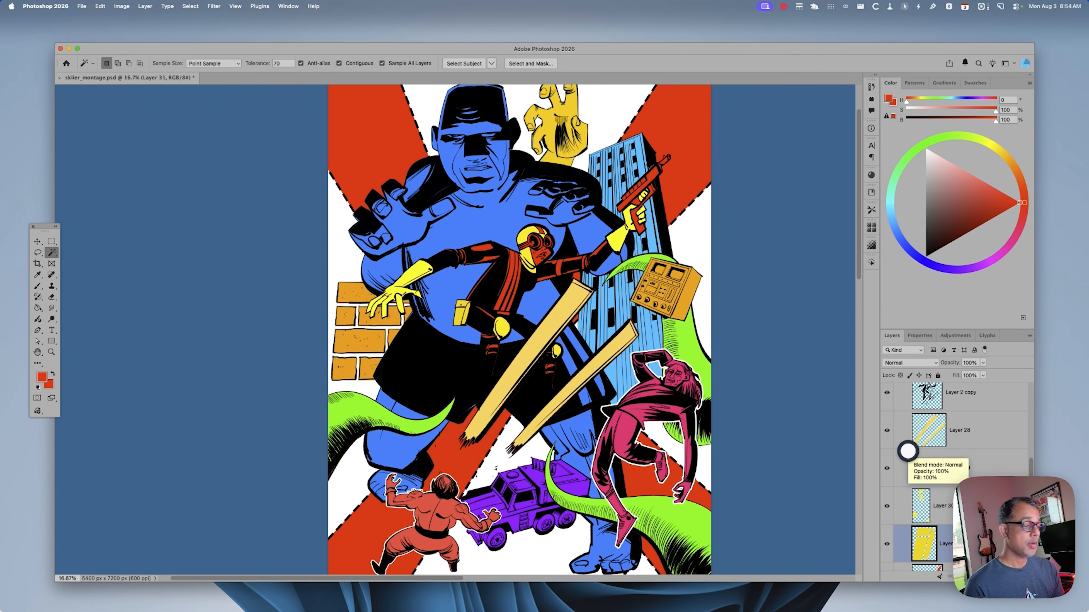
{"action": "key", "text": "super+y"}
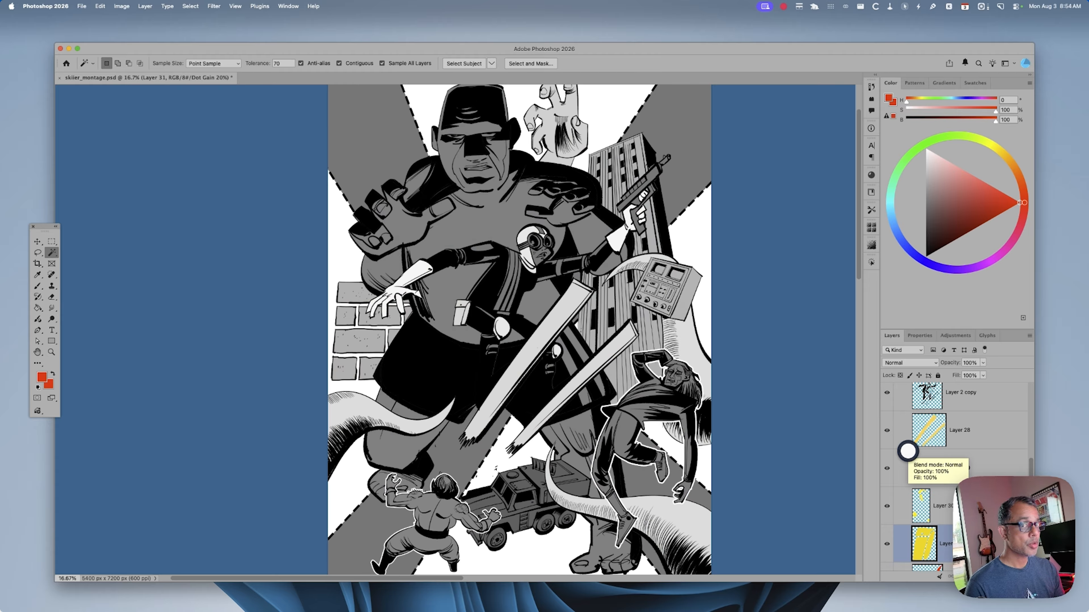
{"action": "key", "text": "super+y"}
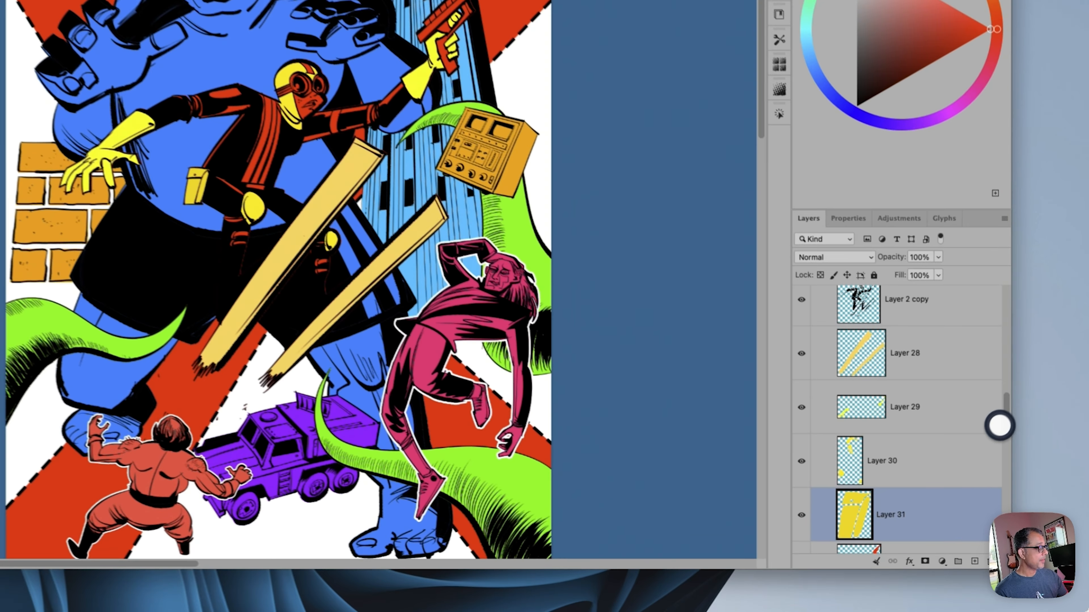
Copy the skier's red face from Layer 4 copy to a new layer and lighten it to pink with lightness 60
{"action": "scroll", "coordinate": [1030, 470], "scroll_direction": "down", "scroll_amount": 3}
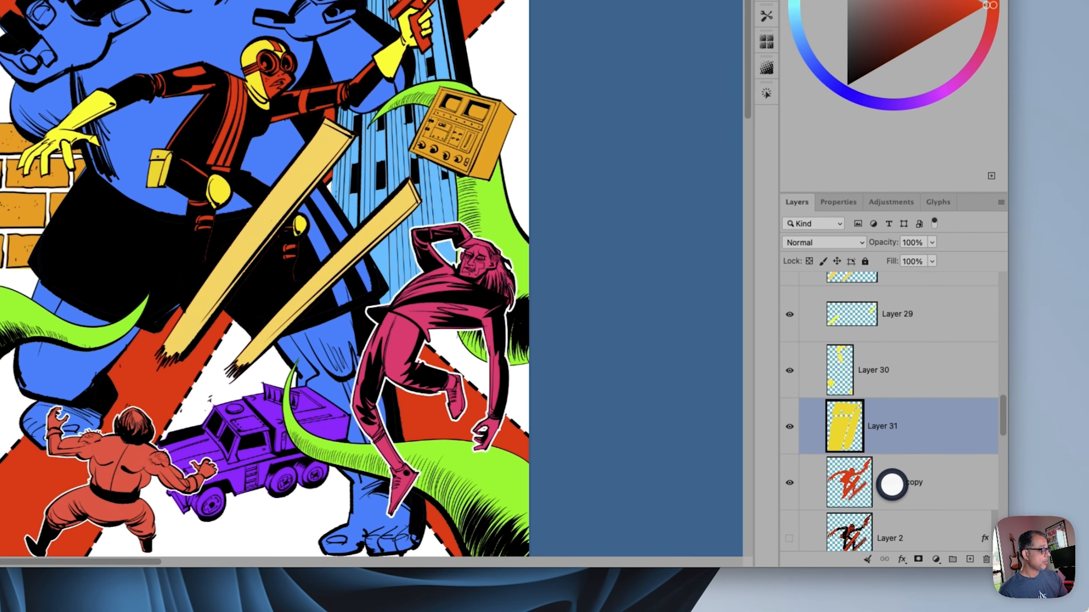
{"action": "left_click", "coordinate": [915, 507]}
{"action": "left_click", "coordinate": [785, 479]}
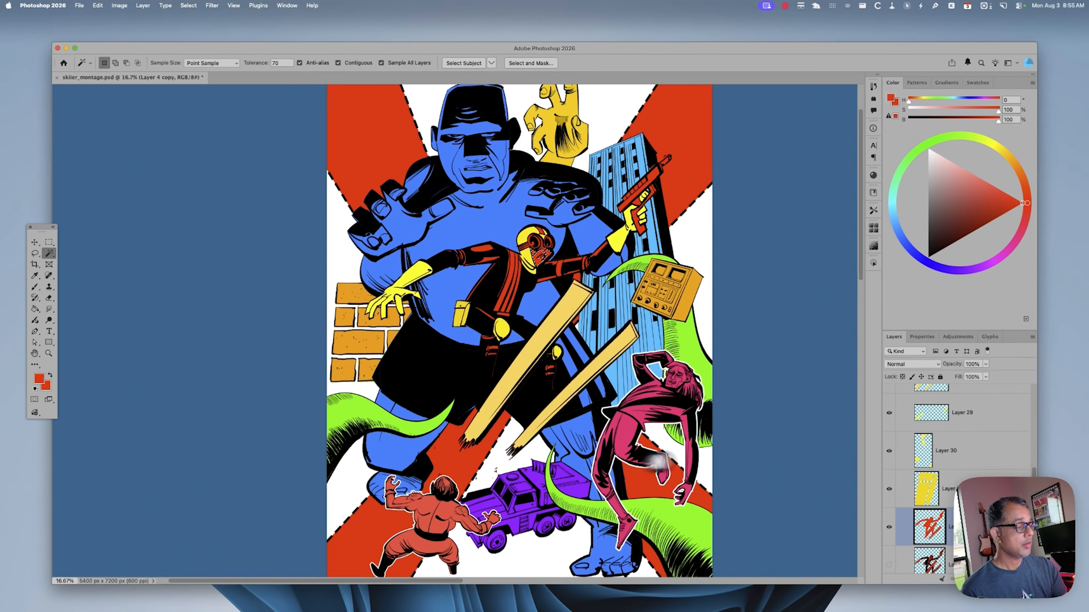
{"action": "key", "text": "super+j"}
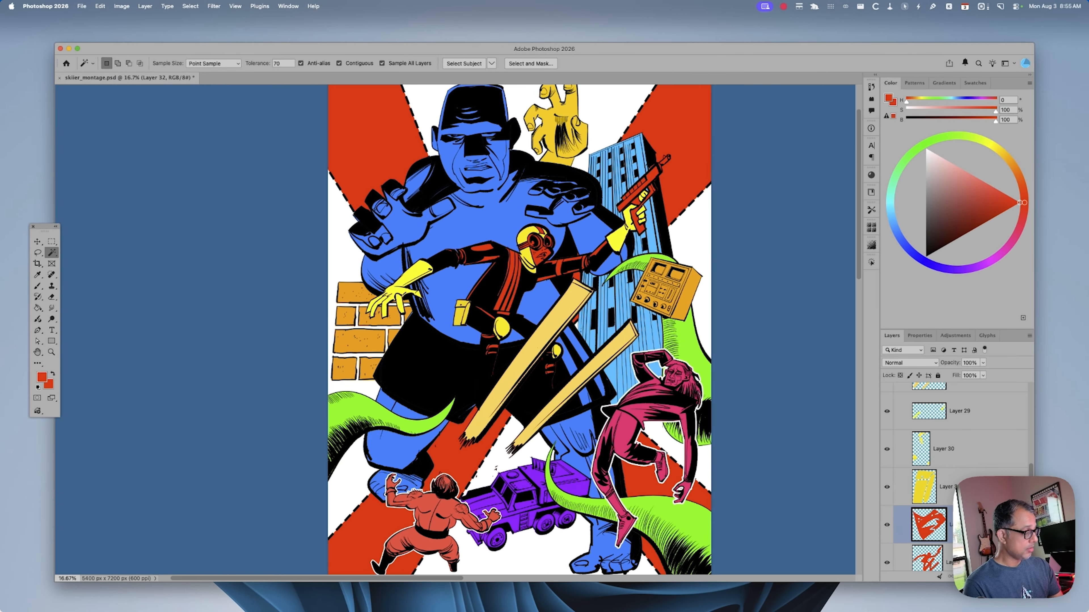
{"action": "key", "text": "super+u"}
{"action": "left_click_drag", "start_coordinate": [819, 530], "coordinate": [838, 530]}
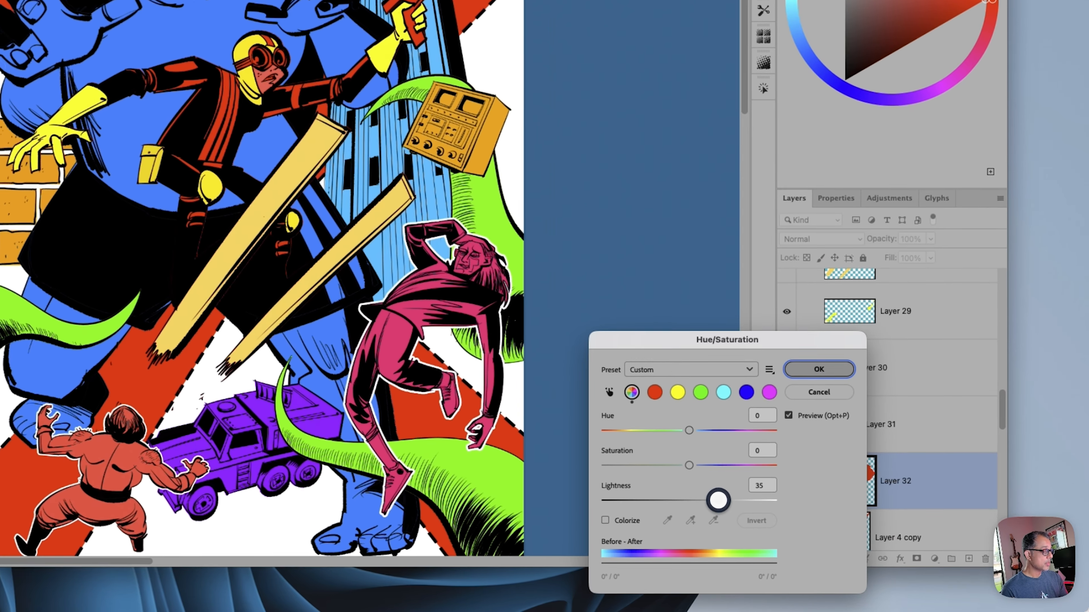
{"action": "left_click_drag", "start_coordinate": [718, 500], "coordinate": [742, 501]}
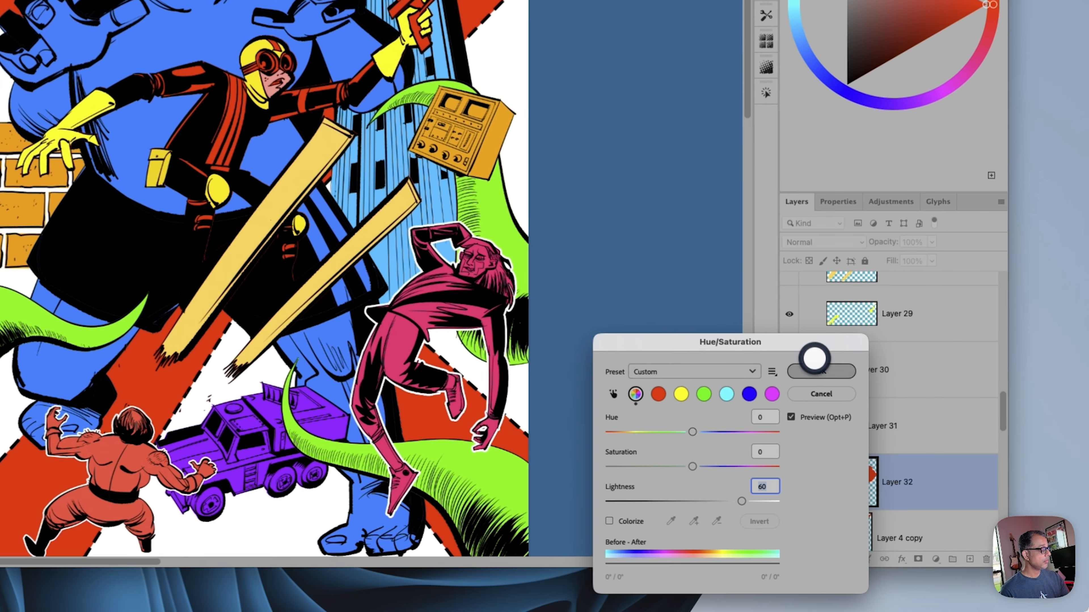
{"action": "left_click", "coordinate": [909, 449]}
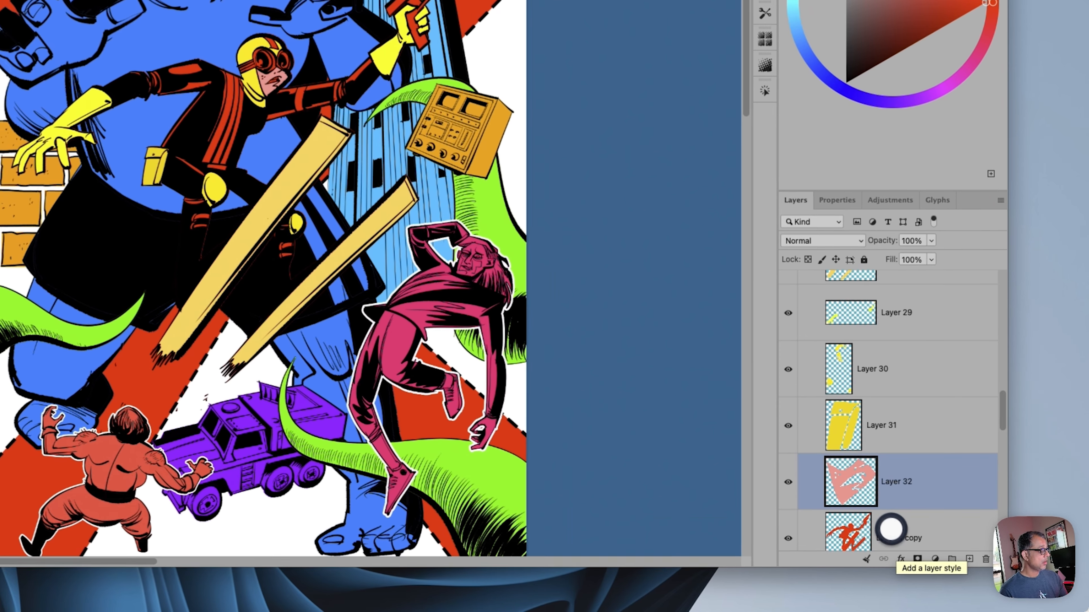
Lighten another red area of the skier on its own layer and set the foreground color to white for the teeth
{"action": "left_click", "coordinate": [891, 528]}
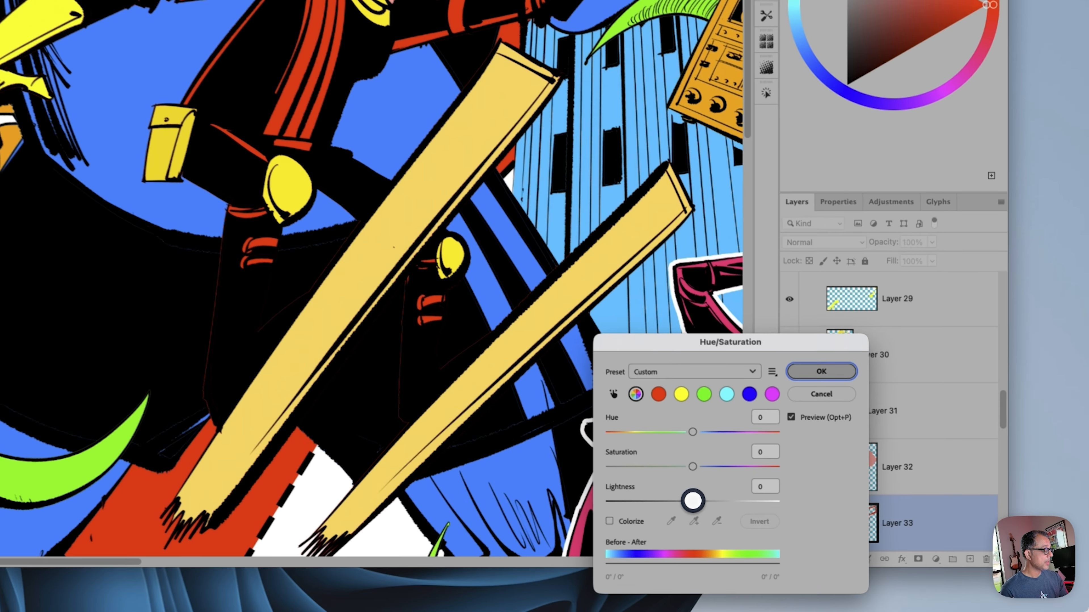
{"action": "left_click_drag", "start_coordinate": [693, 501], "coordinate": [731, 500]}
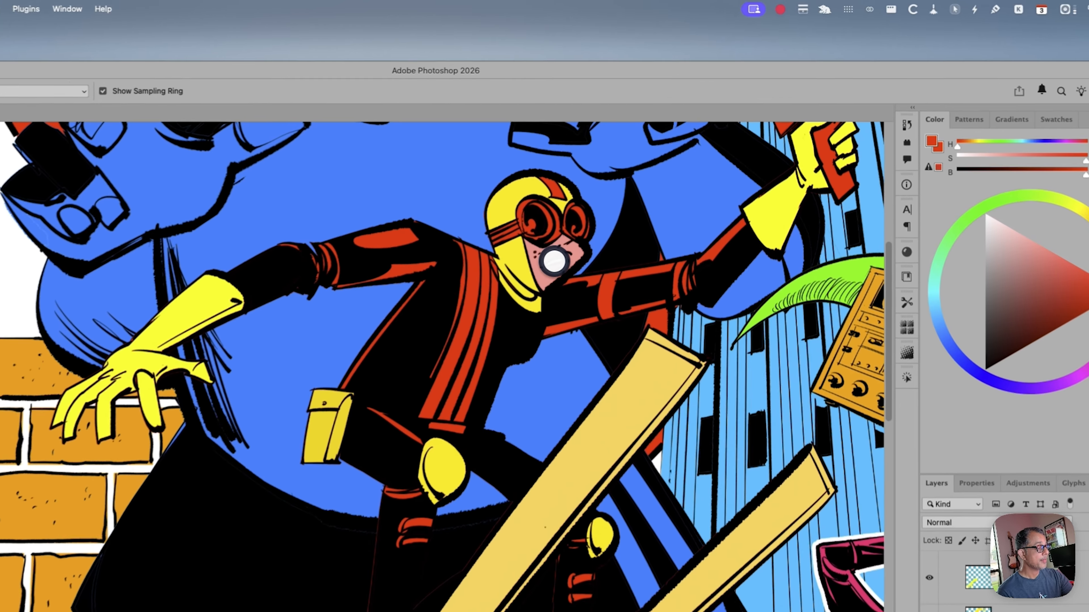
{"action": "left_click", "coordinate": [628, 181]}
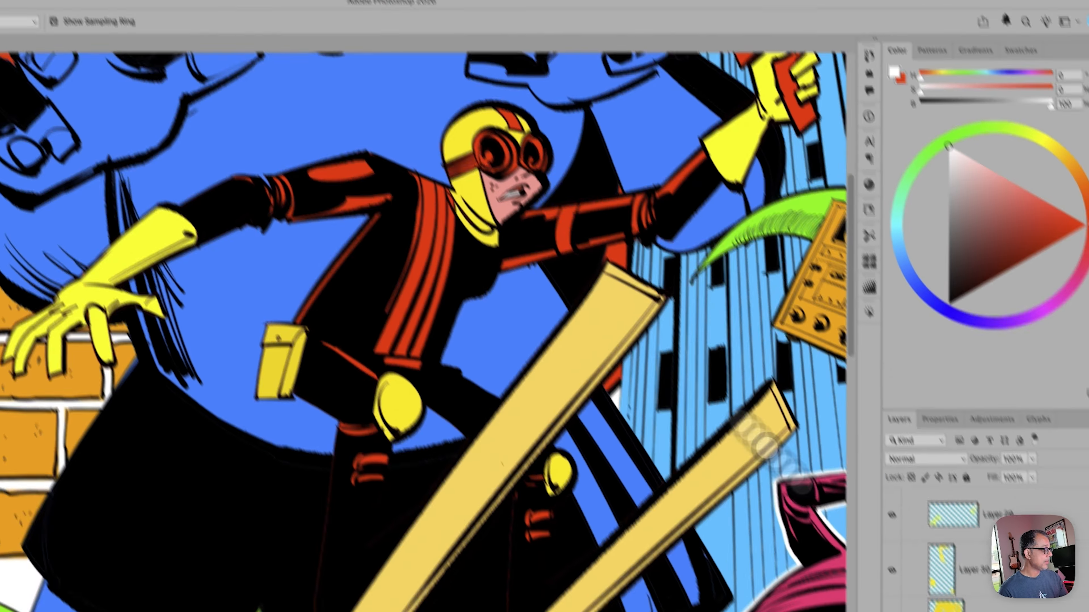
Color the skier's teeth and both goggle rims white on Layer 33 and check them in the grayscale proof
{"action": "left_click", "coordinate": [961, 531]}
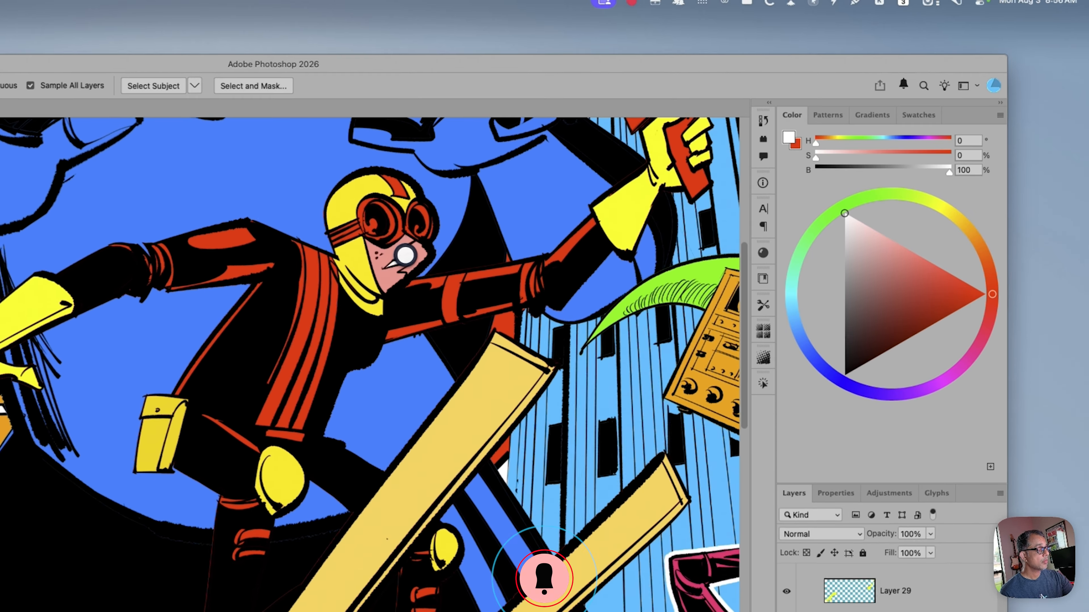
{"action": "left_click", "coordinate": [407, 256]}
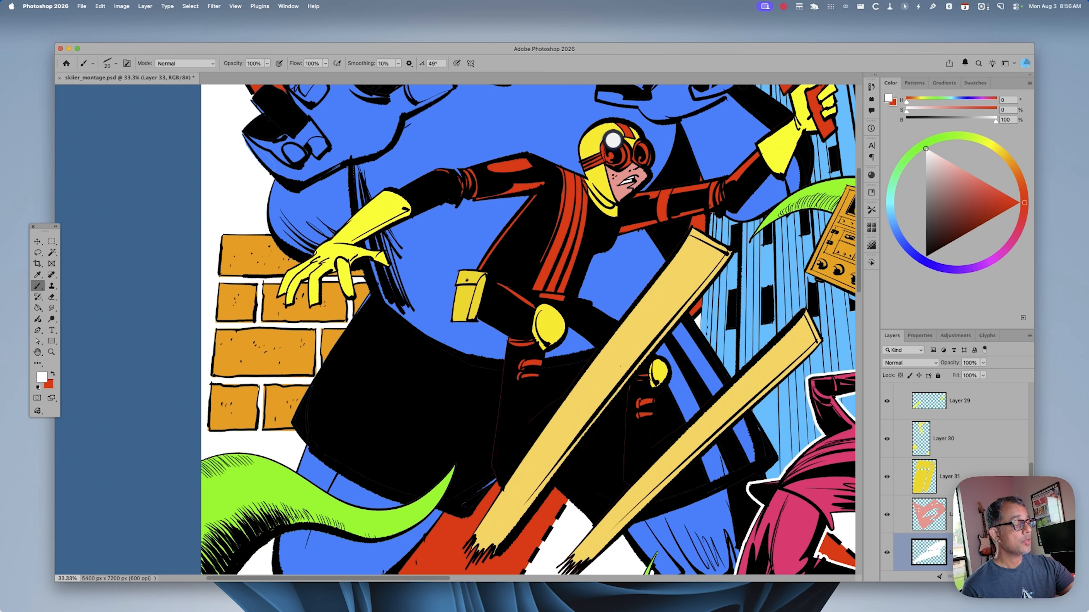
{"action": "key", "text": "w"}
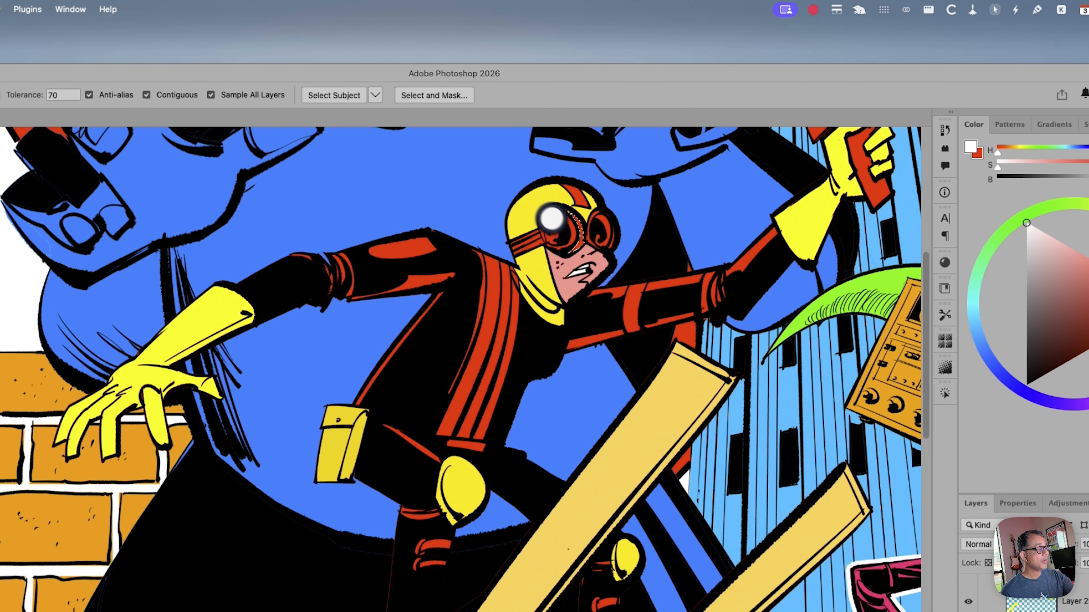
{"action": "left_click", "coordinate": [578, 235]}
{"action": "left_click", "coordinate": [595, 215], "text": "shift"}
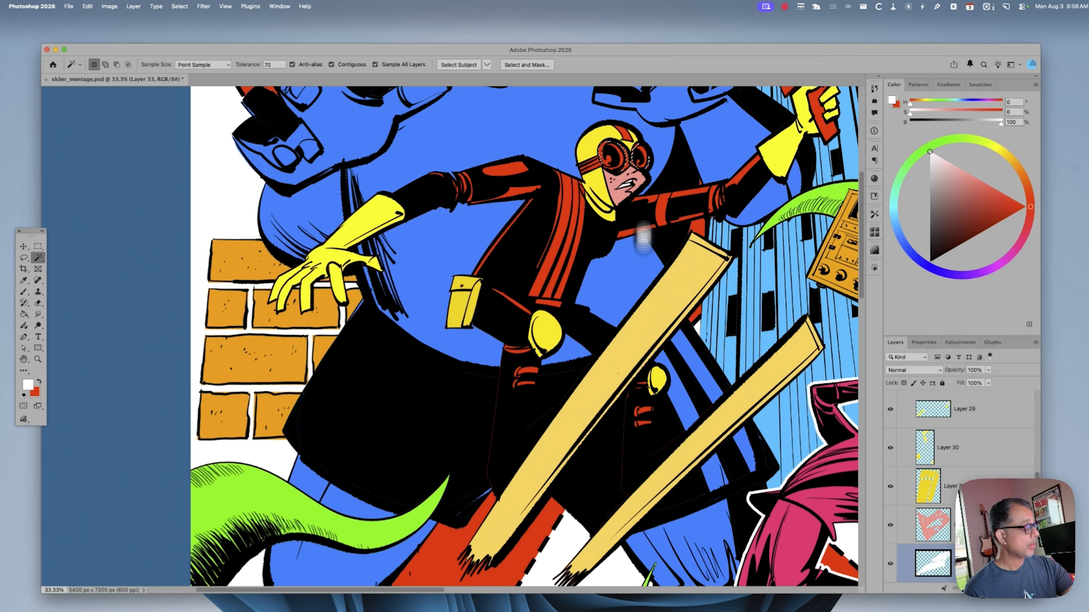
{"action": "key", "text": "alt+BackSpace"}
{"action": "key", "text": "super+d"}
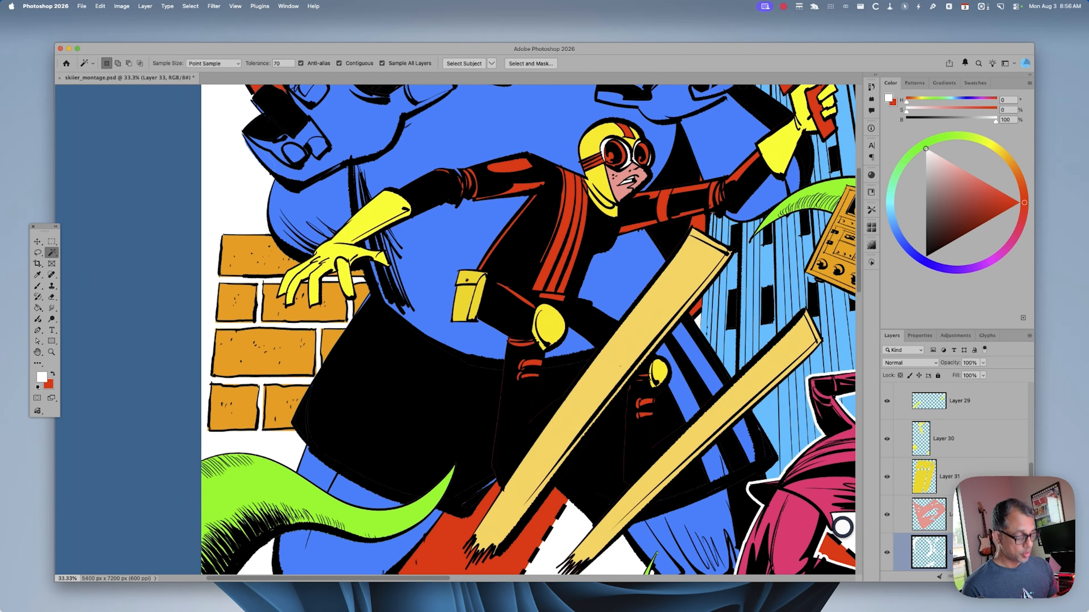
{"action": "key", "text": "super+y"}
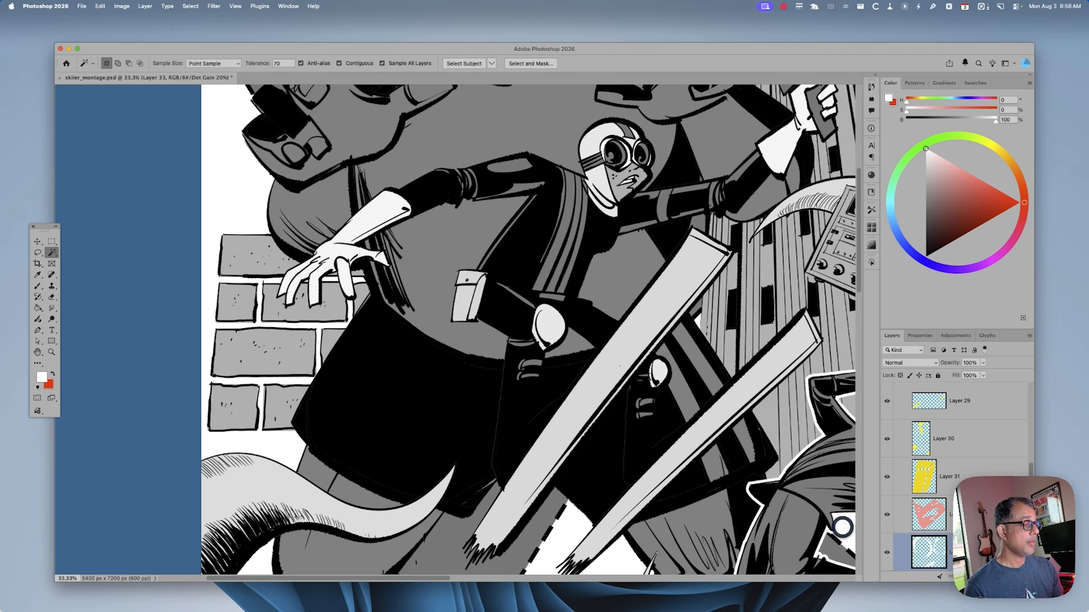
{"action": "key", "text": "super+y"}
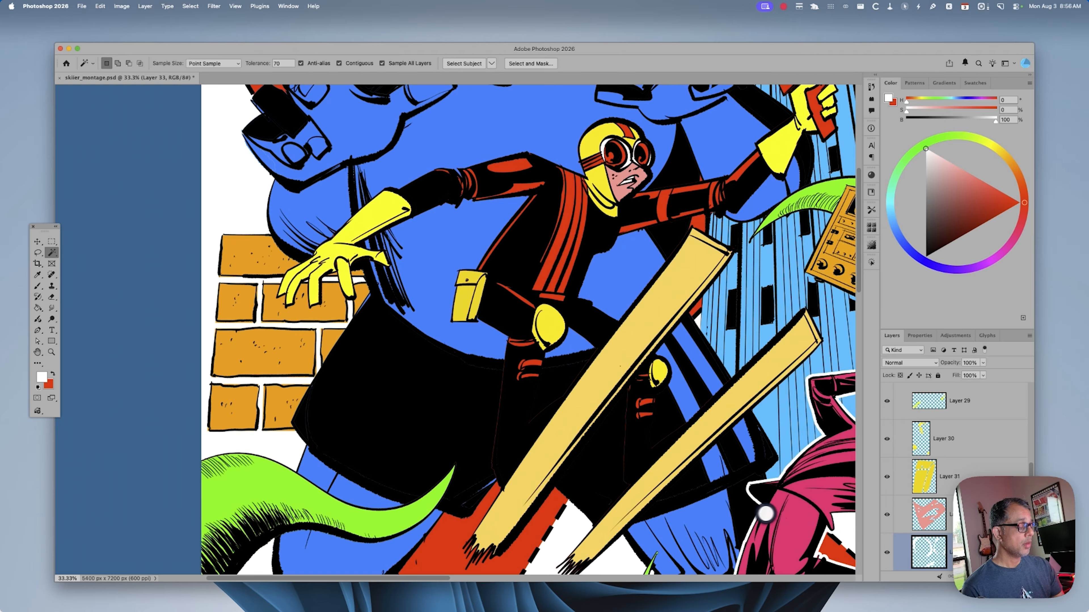
Select the main body of the skier's red gun on Layer 4 copy and copy it to a new layer
{"action": "key", "text": "super+minus"}
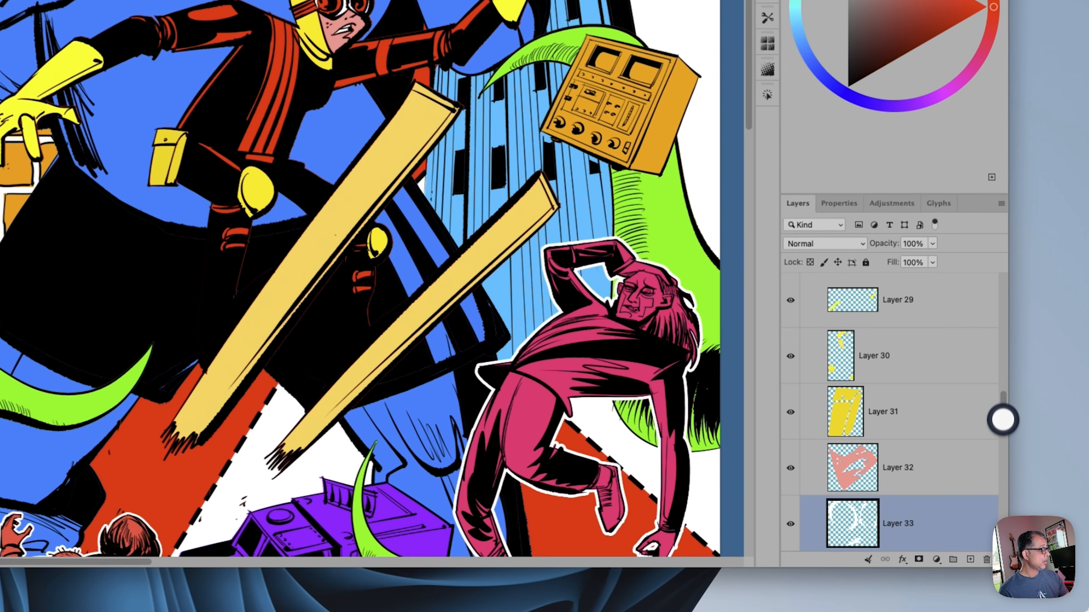
{"action": "scroll", "coordinate": [978, 483], "scroll_direction": "down", "scroll_amount": 3}
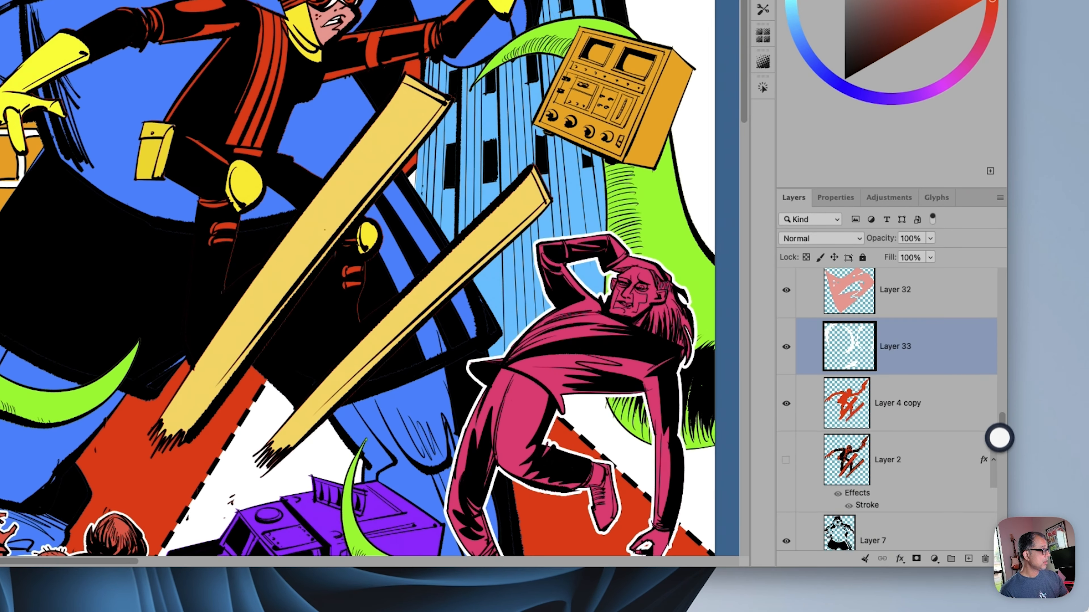
{"action": "left_click", "coordinate": [923, 420]}
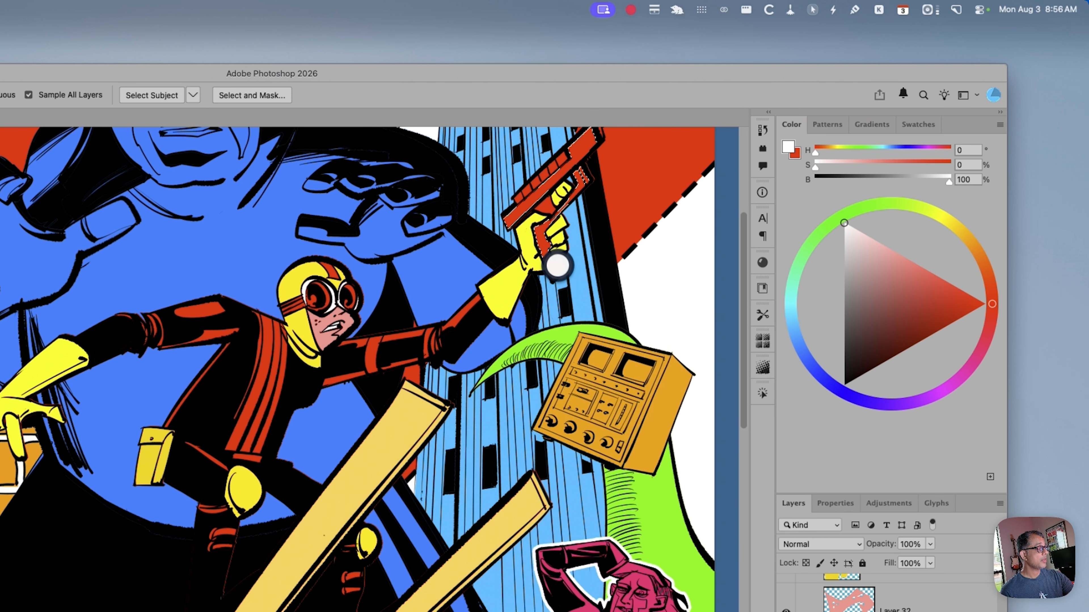
{"action": "scroll", "coordinate": [573, 307], "scroll_direction": "up", "scroll_amount": 3}
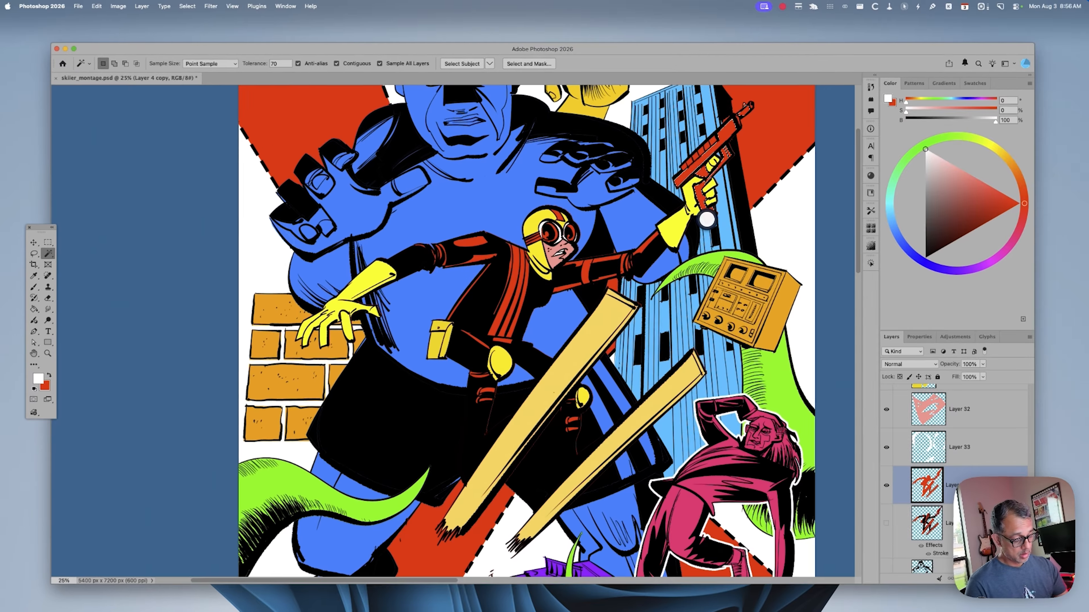
{"action": "key", "text": "super+j"}
Turn the copied gun body light gray with saturation -100 and lightness 51
{"action": "key", "text": "super+u"}
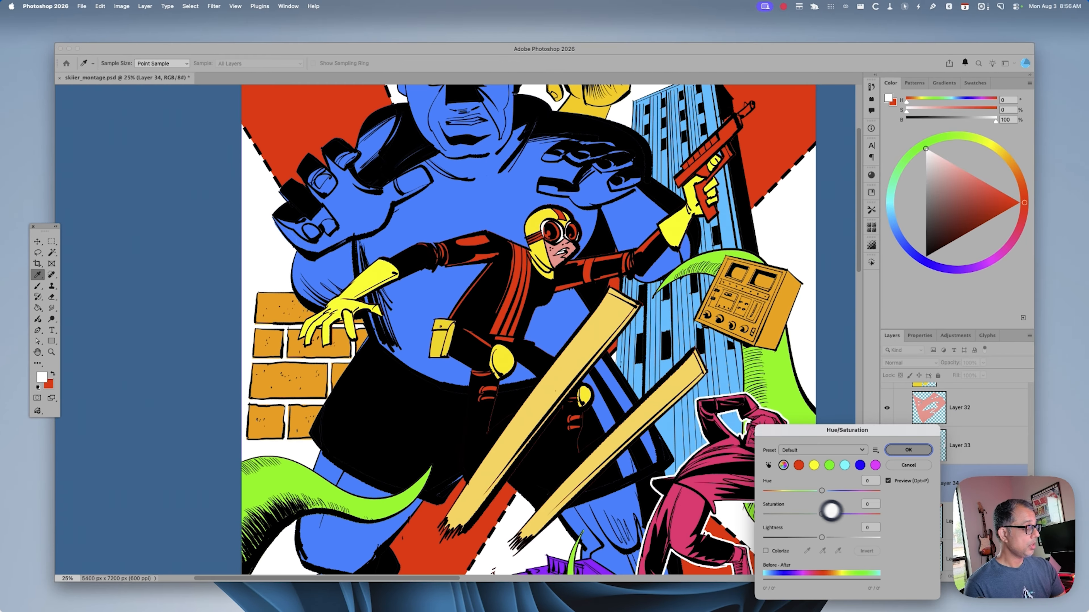
{"action": "left_click_drag", "start_coordinate": [830, 513], "coordinate": [734, 522]}
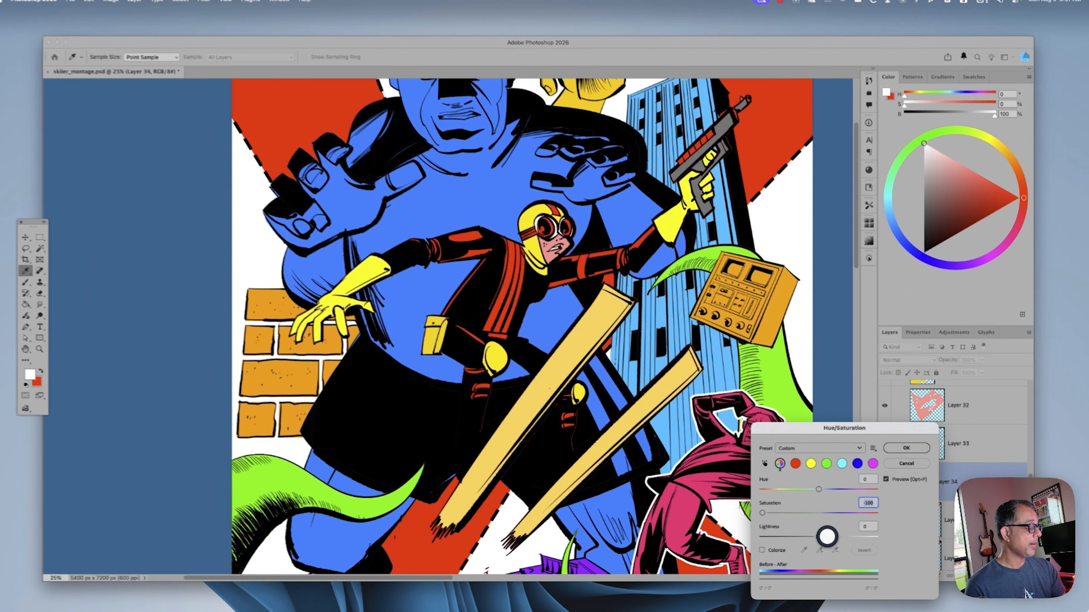
{"action": "left_click_drag", "start_coordinate": [829, 531], "coordinate": [845, 531]}
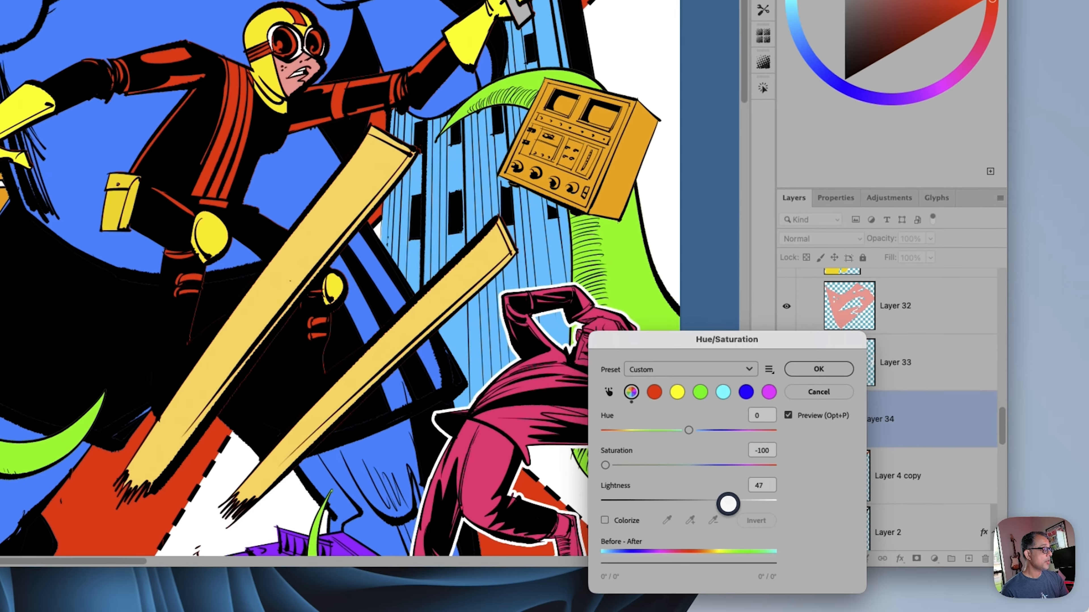
{"action": "left_click_drag", "start_coordinate": [727, 504], "coordinate": [730, 505]}
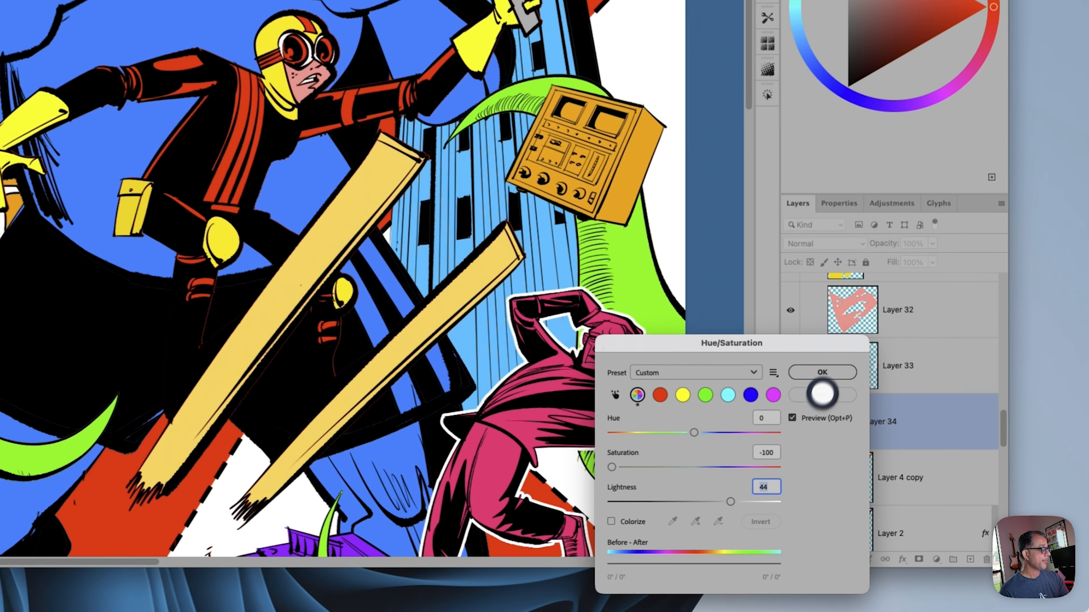
{"action": "left_click", "coordinate": [908, 450]}
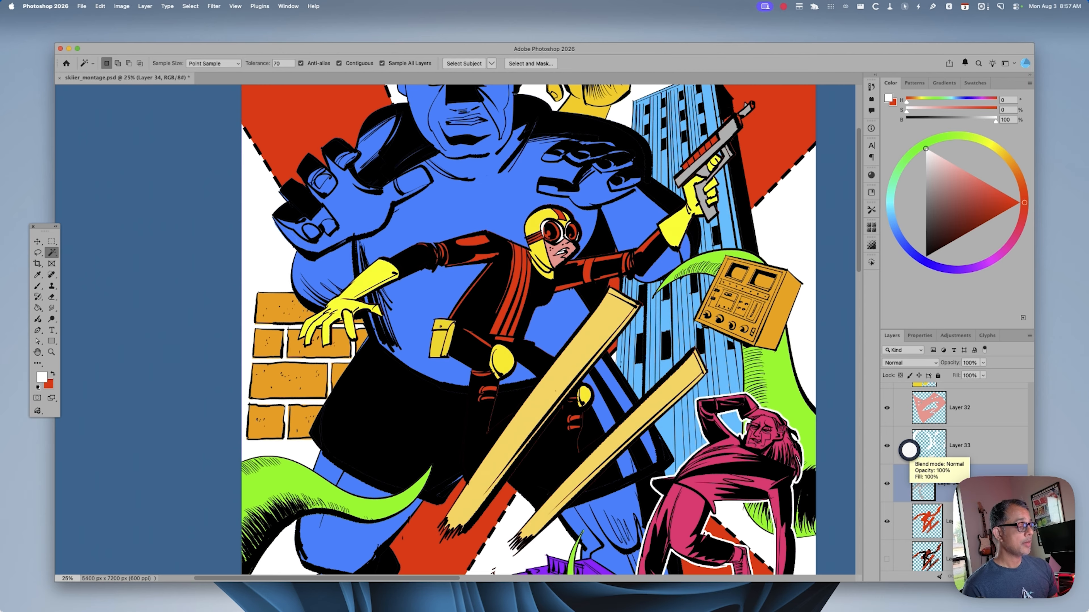
Darken the gun body on Layer 34 with lightness -17 while viewing the grayscale proof, and return to the color view
{"action": "key", "text": "super+y"}
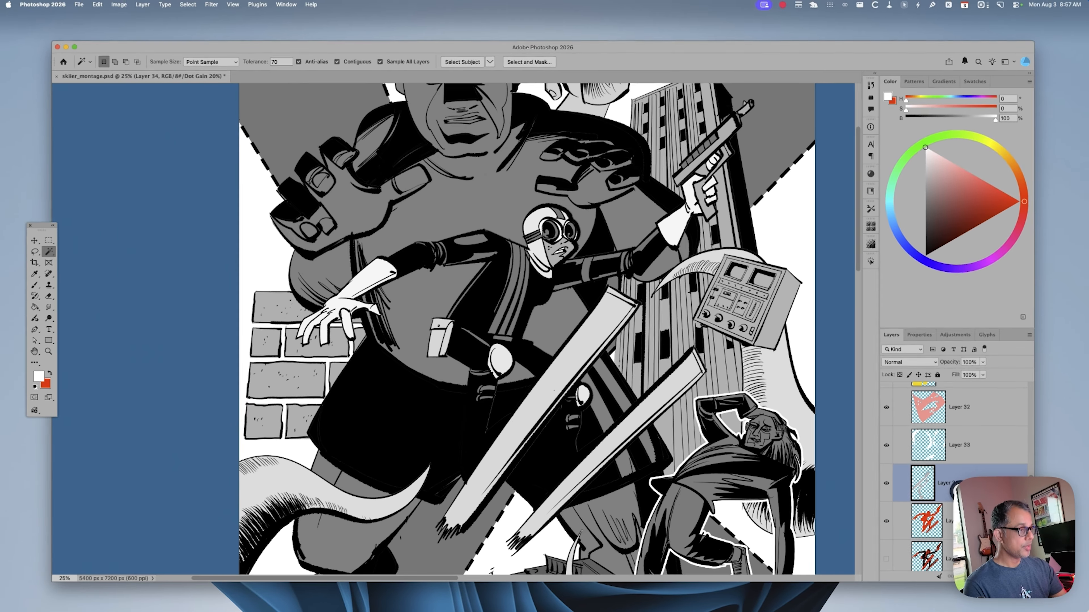
{"action": "key", "text": "super+u"}
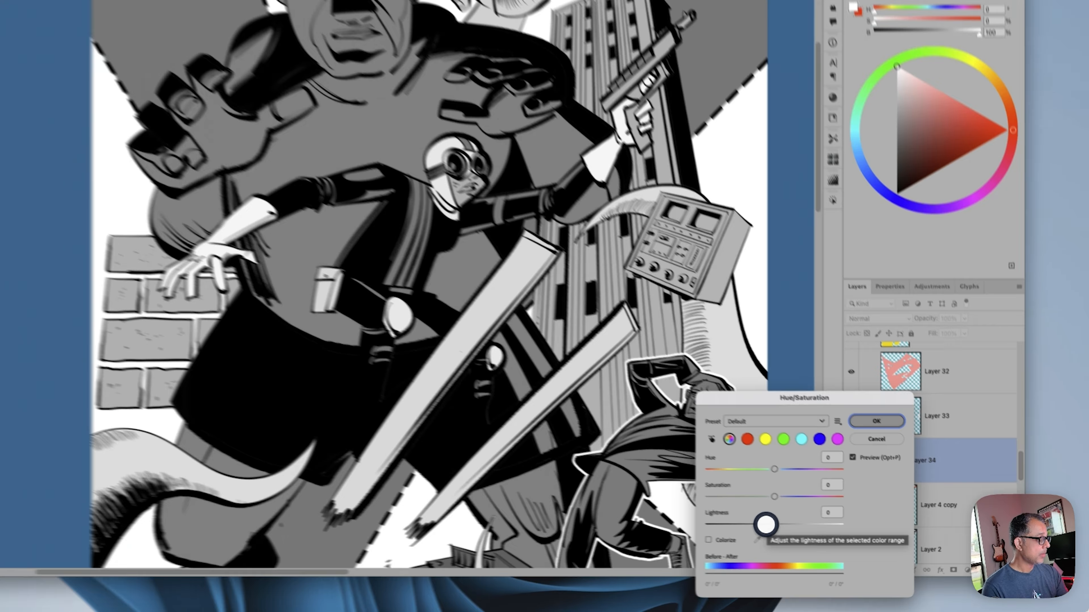
{"action": "left_click_drag", "start_coordinate": [766, 524], "coordinate": [763, 522]}
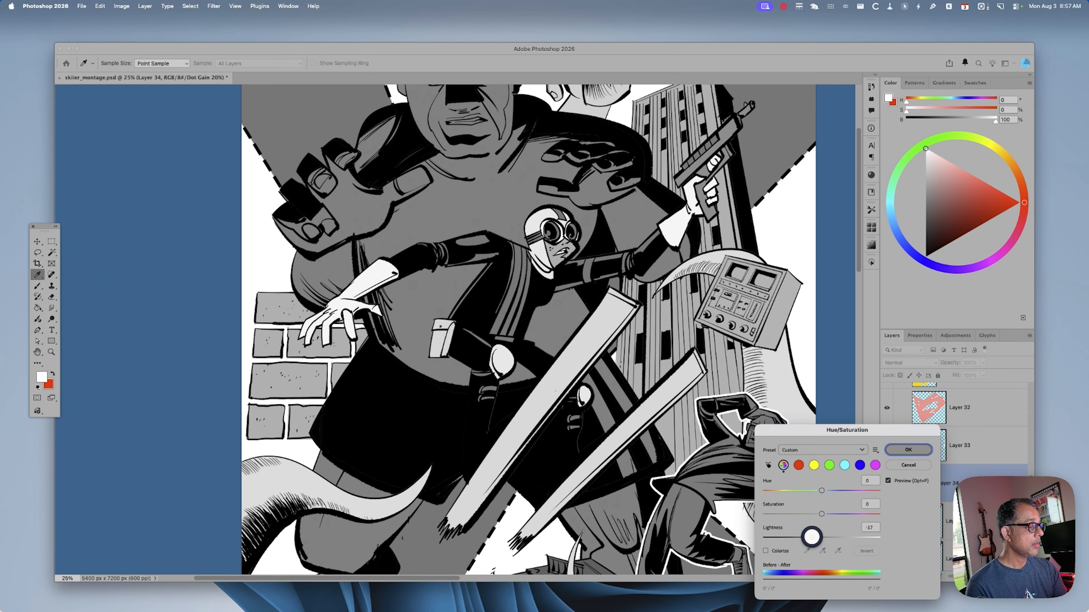
{"action": "left_click_drag", "start_coordinate": [811, 537], "coordinate": [811, 536]}
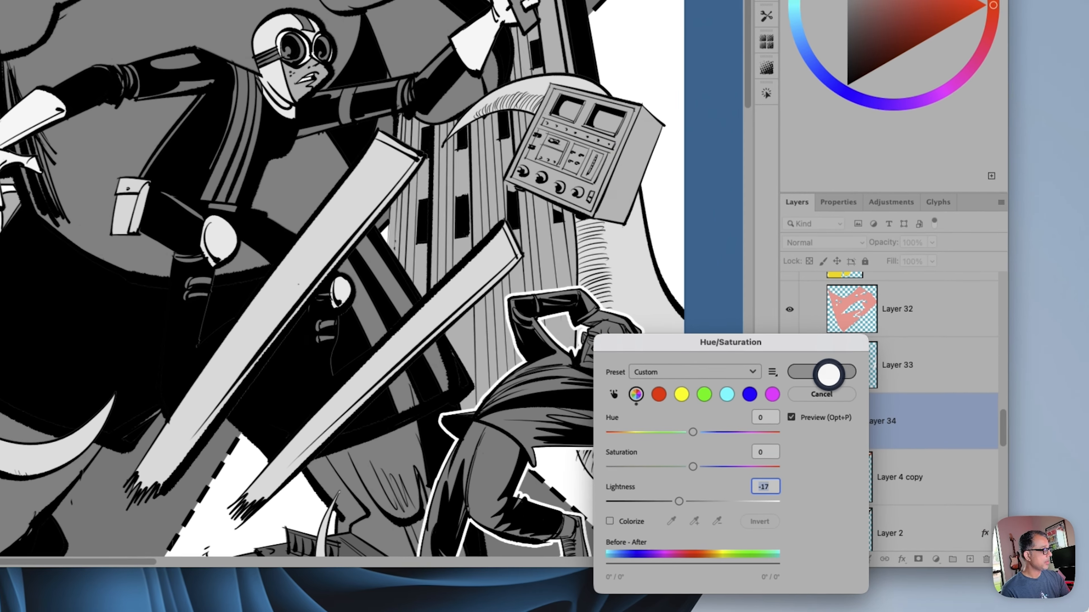
{"action": "left_click", "coordinate": [871, 416]}
{"action": "key", "text": "super+y"}
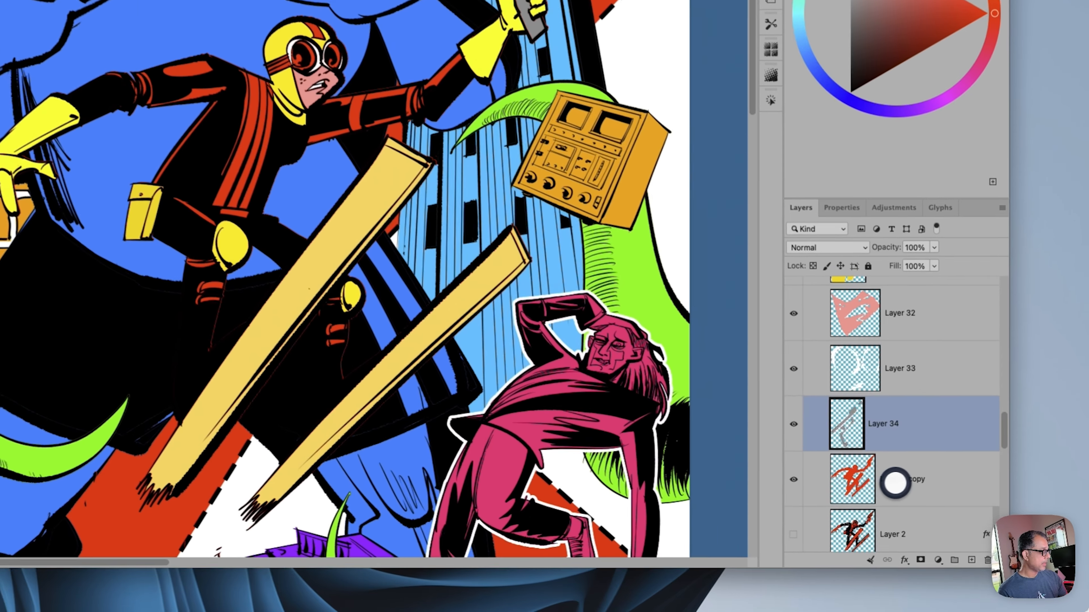
Recolor the skier's remaining red areas on Layer 4 copy purple with hue -77 and lightness -15, and check them in the grayscale proof
{"action": "left_click", "coordinate": [948, 519]}
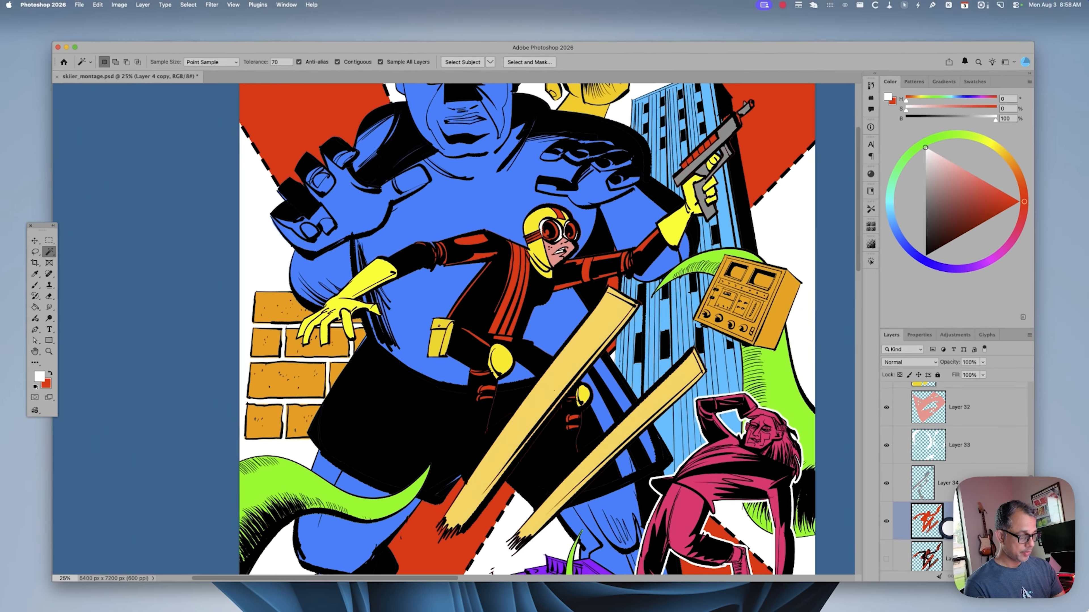
{"action": "key", "text": "super+u"}
{"action": "left_click_drag", "start_coordinate": [814, 493], "coordinate": [792, 493]}
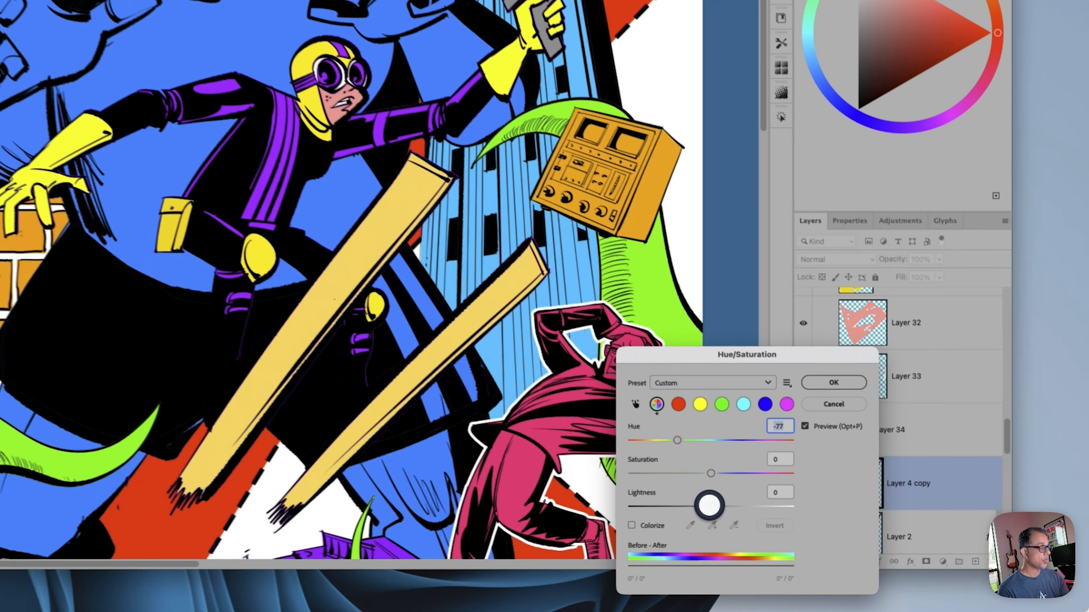
{"action": "left_click_drag", "start_coordinate": [709, 505], "coordinate": [699, 505]}
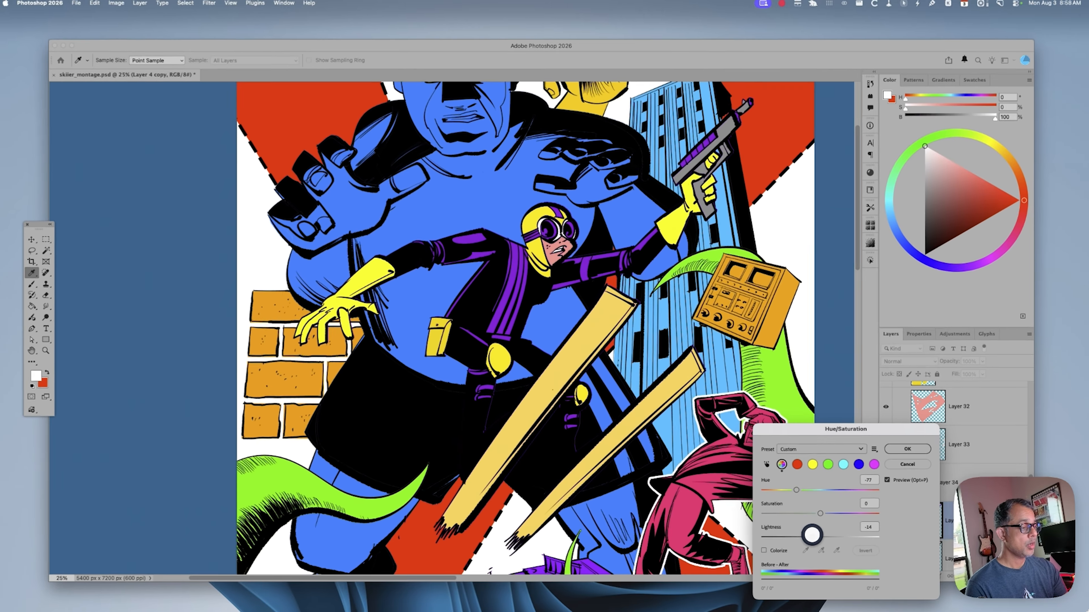
{"action": "left_click_drag", "start_coordinate": [813, 534], "coordinate": [813, 536]}
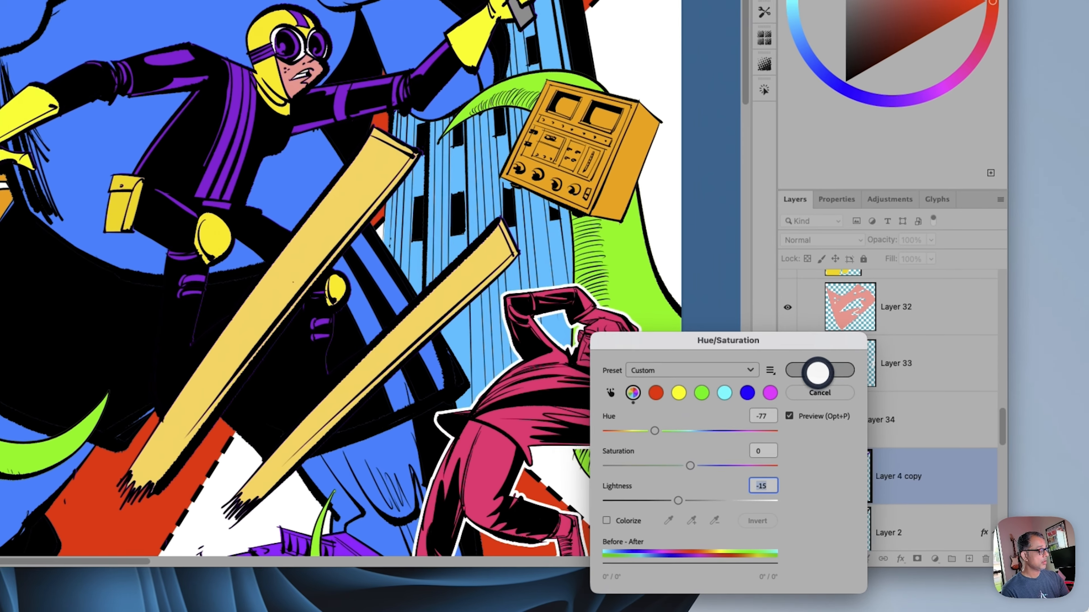
{"action": "left_click", "coordinate": [909, 450]}
{"action": "key", "text": "w"}
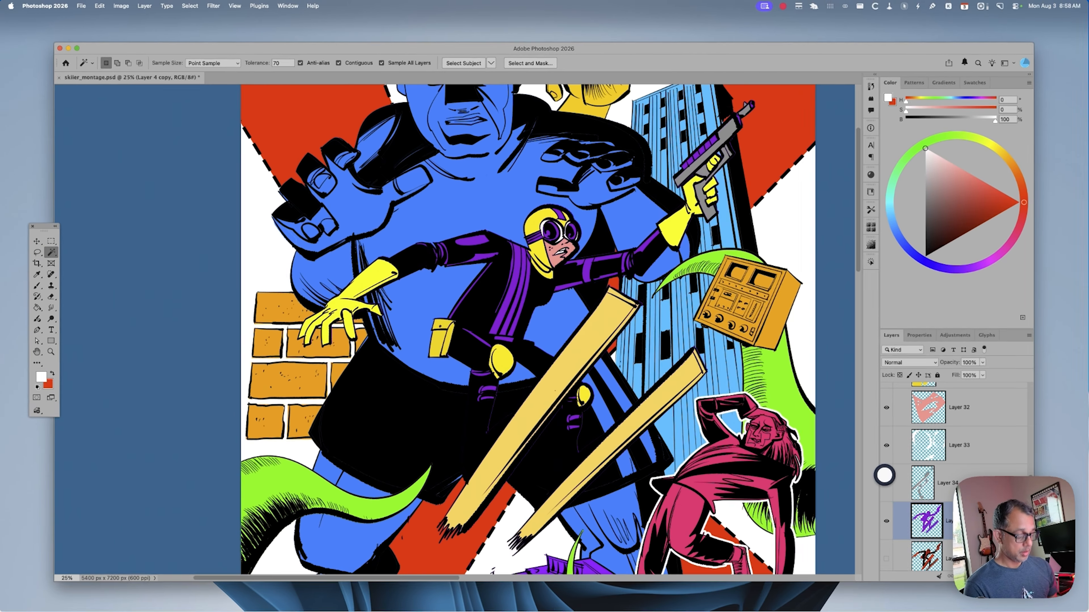
{"action": "key", "text": "super+y"}
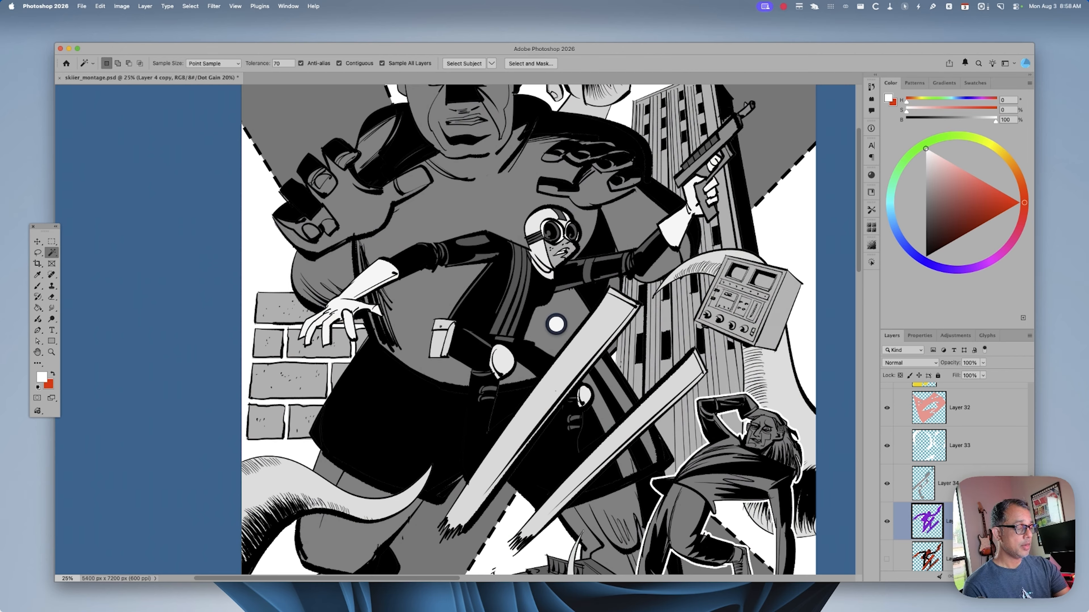
{"action": "key", "text": "super+y"}
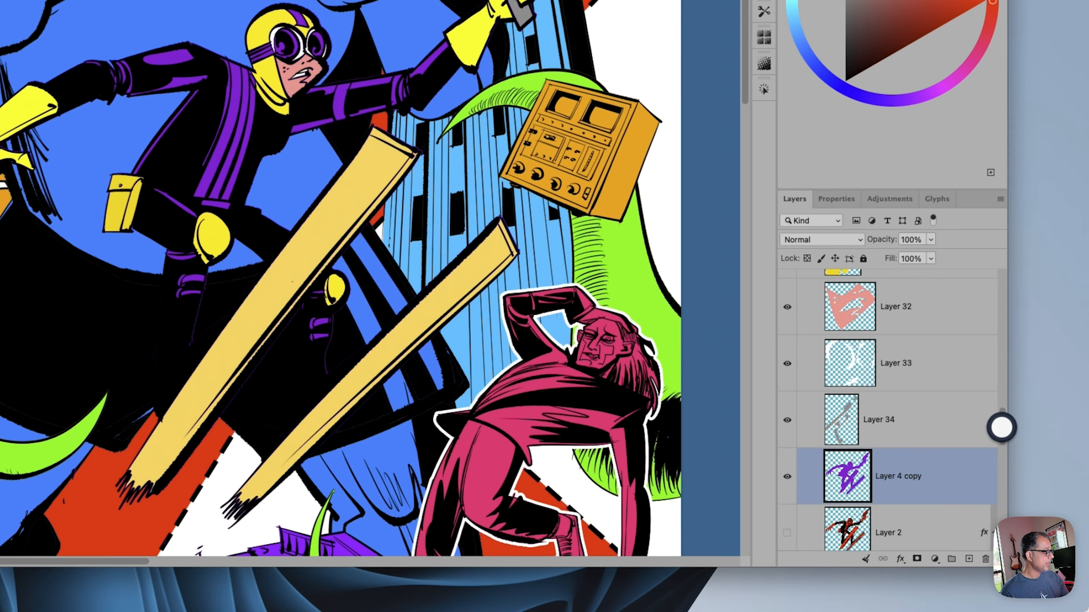
Show Layer 2 with its white stroke around the skier, look at its layer effects, and check the outline in the grayscale proof
{"action": "left_click_drag", "start_coordinate": [1030, 489], "coordinate": [1031, 497]}
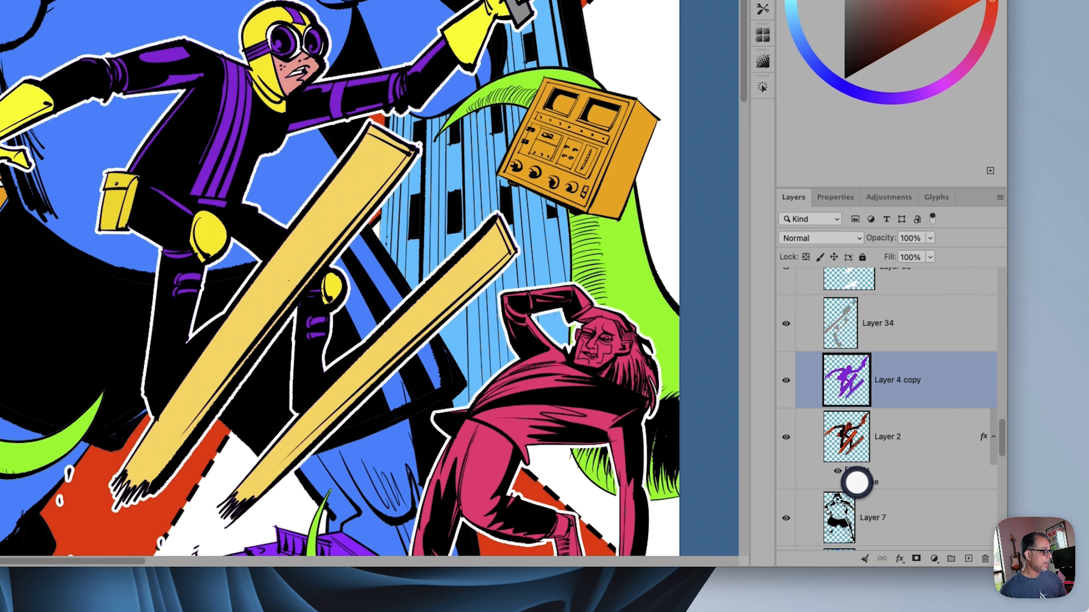
{"action": "left_click", "coordinate": [847, 482]}
{"action": "left_click", "coordinate": [850, 471]}
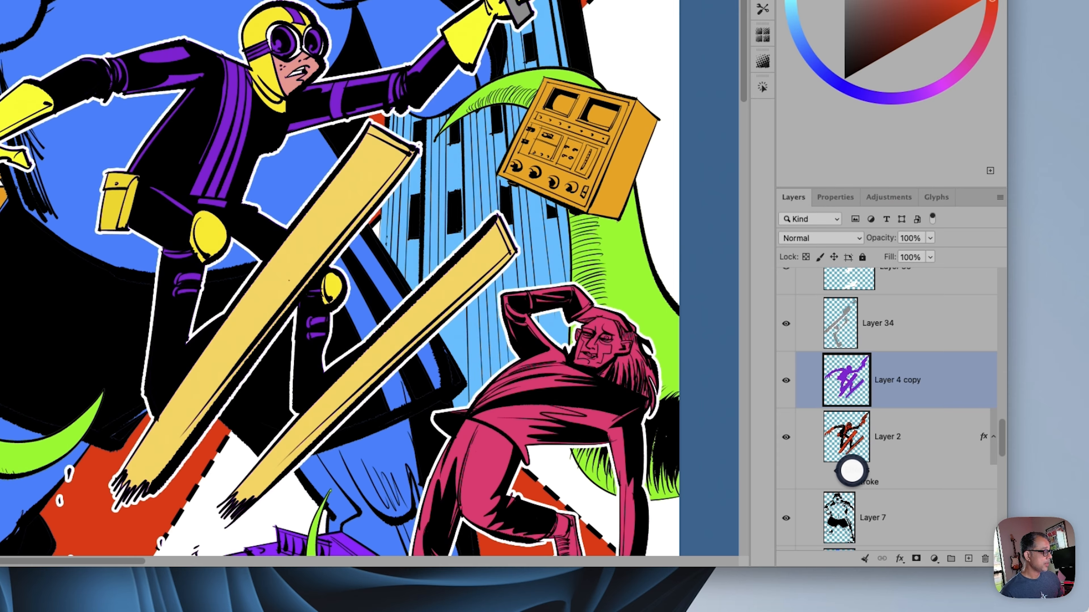
{"action": "left_click", "coordinate": [889, 432]}
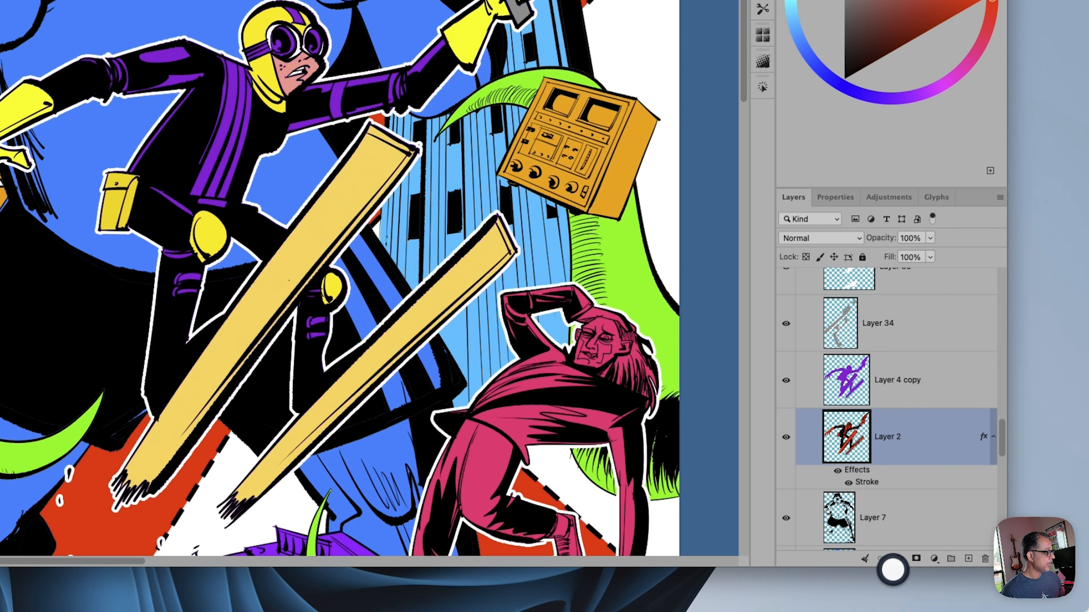
{"action": "left_click", "coordinate": [899, 558]}
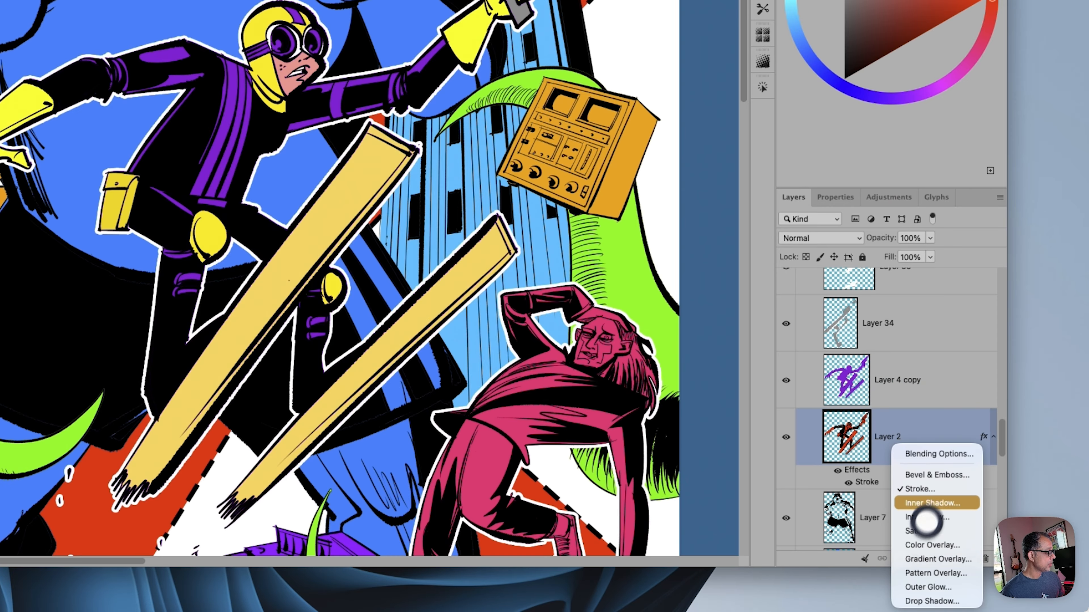
{"action": "left_click", "coordinate": [887, 407]}
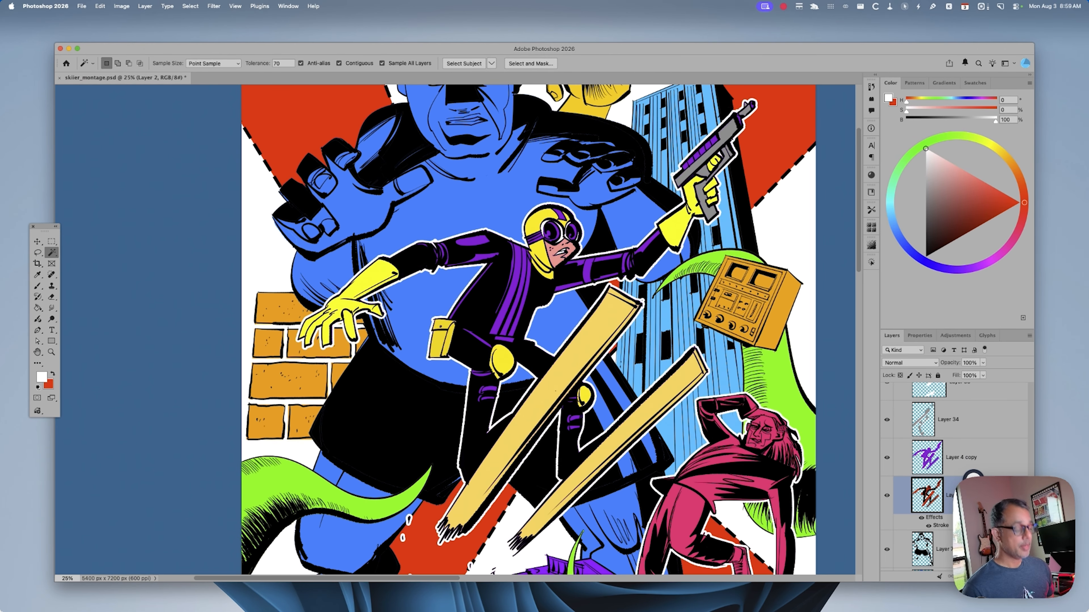
{"action": "key", "text": "super+y"}
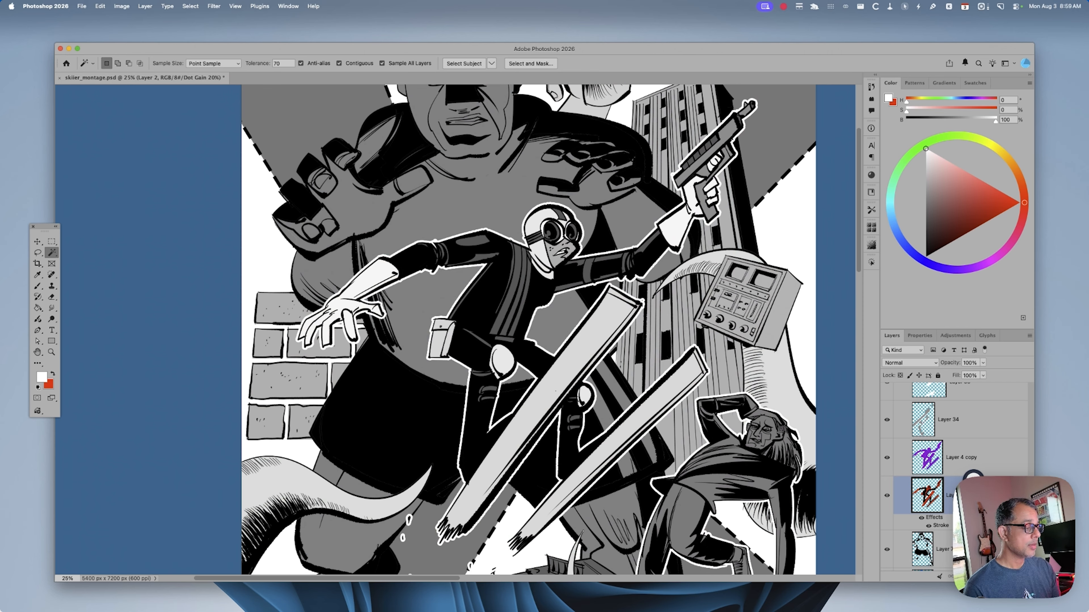
{"action": "key", "text": "super+y"}
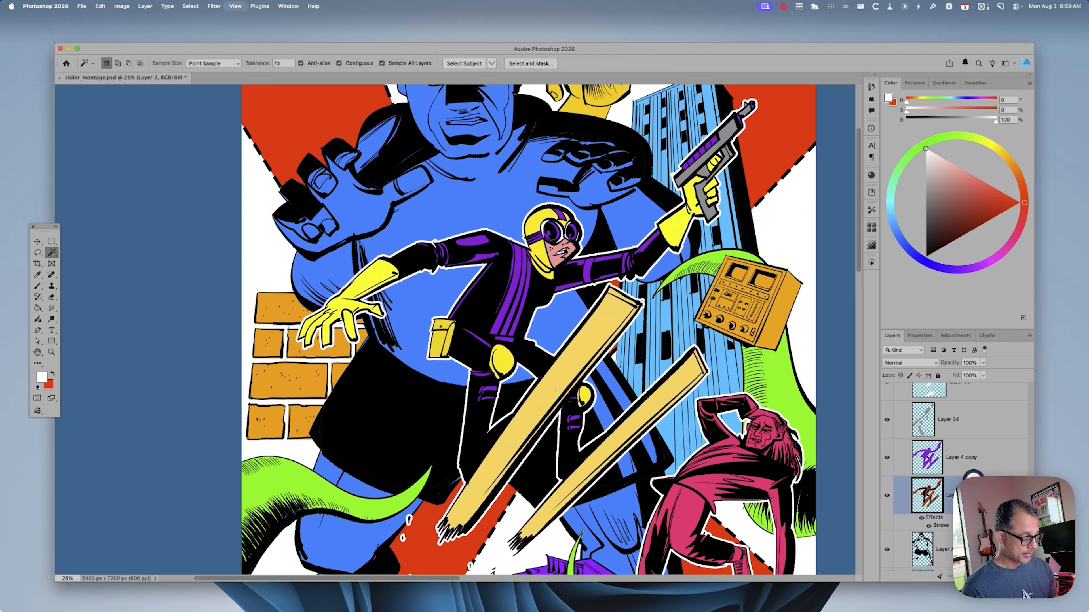
Select the purple patches on the skier's sleeves from Layer 4 copy and copy them to a new layer
{"action": "key", "text": "super+minus"}
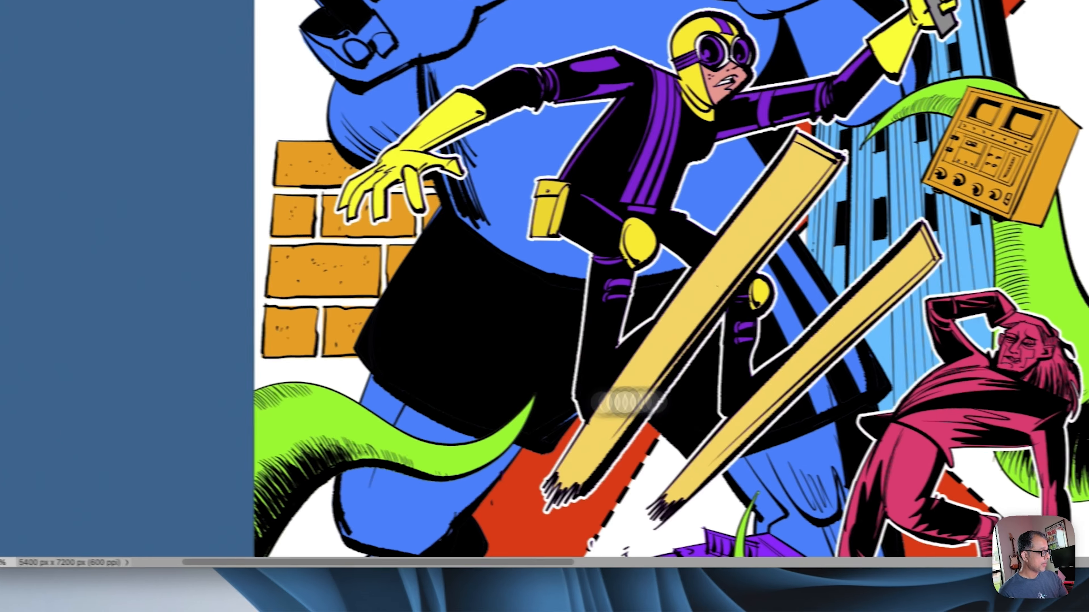
{"action": "left_click", "coordinate": [936, 469]}
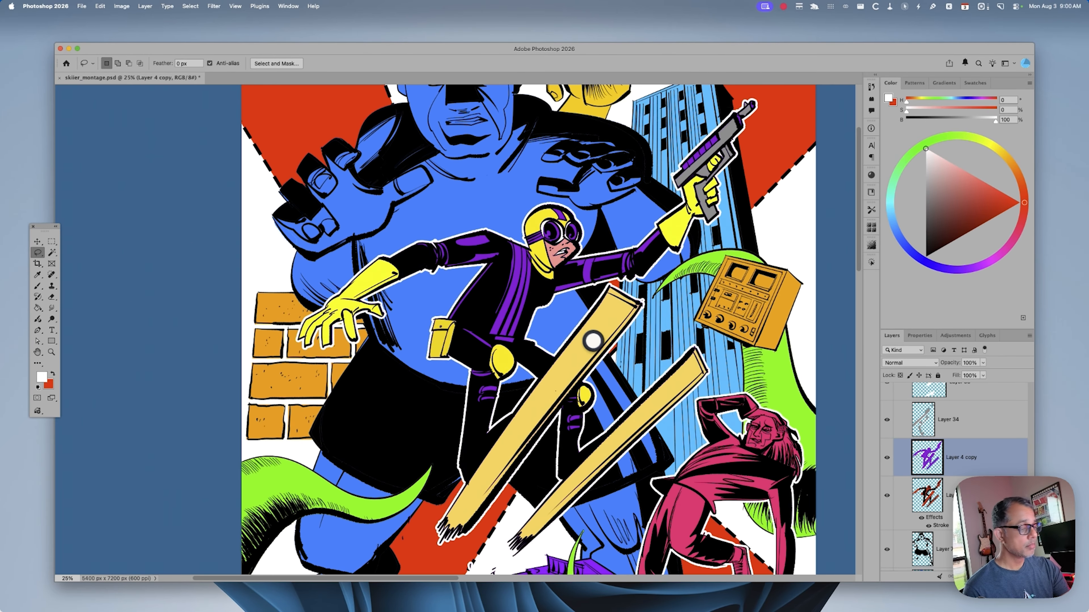
{"action": "key", "text": "w"}
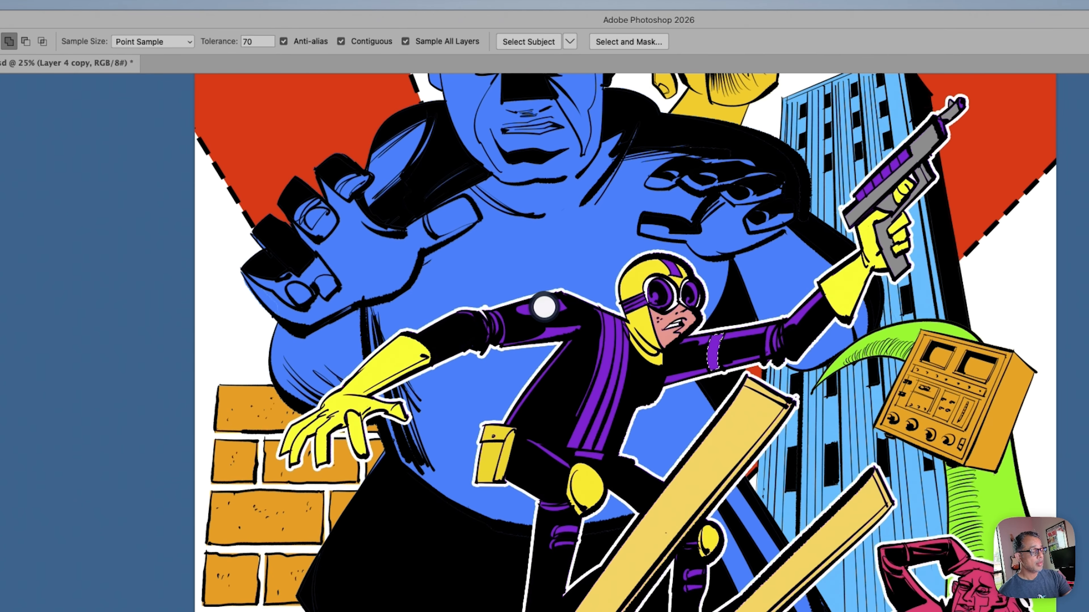
{"action": "left_click", "coordinate": [543, 306], "text": "shift"}
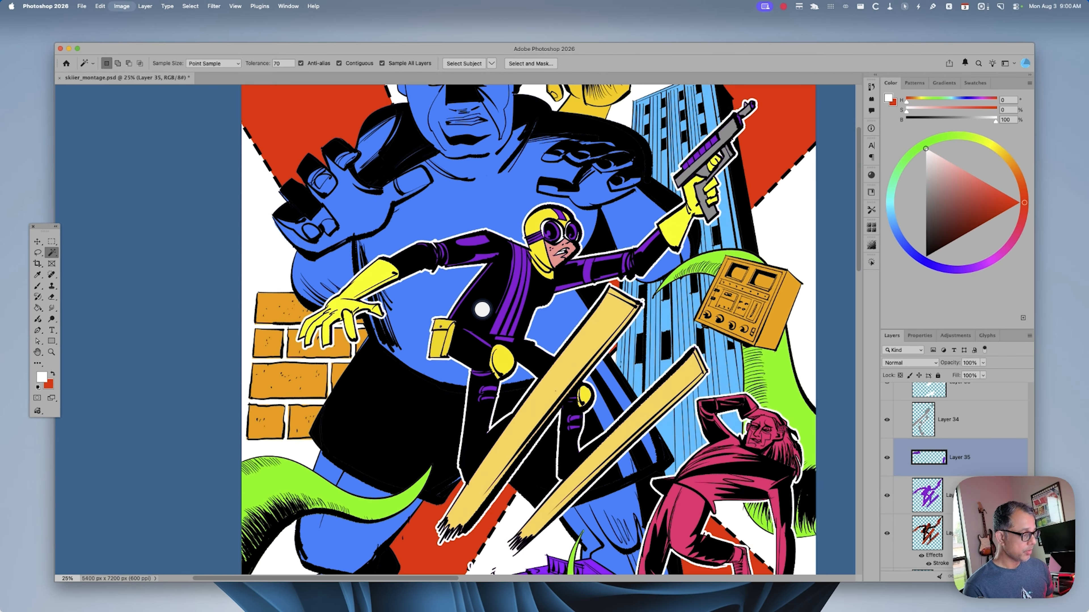
Recolor the copied sleeve patches on Layer 35 tan yellow by shifting the hue and setting lightness to 48
{"action": "key", "text": "ctrl+u"}
{"action": "left_click_drag", "start_coordinate": [822, 490], "coordinate": [843, 488]}
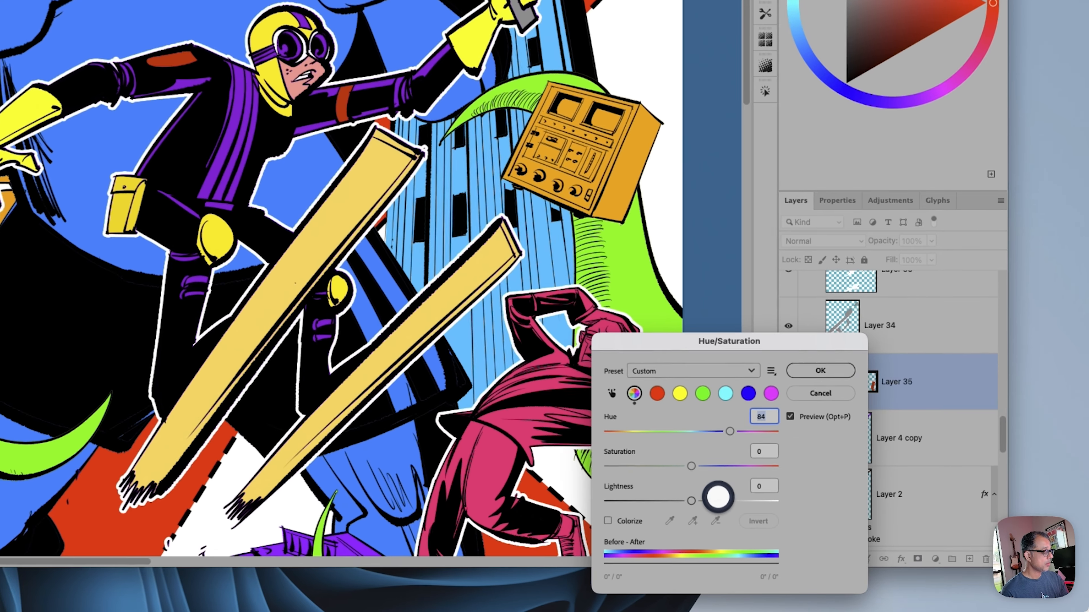
{"action": "left_click", "coordinate": [718, 498]}
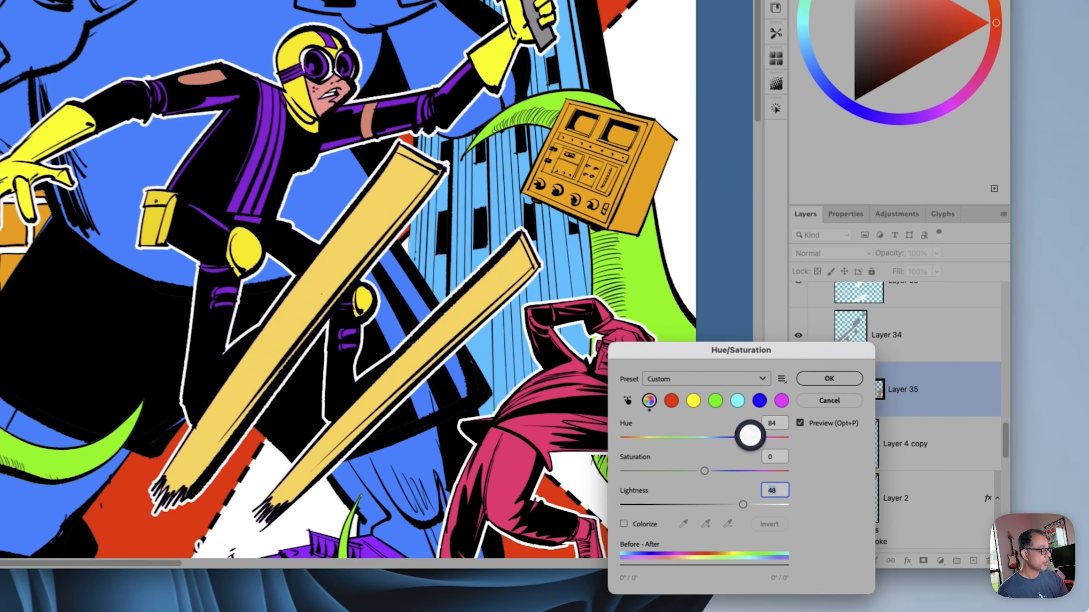
{"action": "left_click_drag", "start_coordinate": [848, 490], "coordinate": [857, 491]}
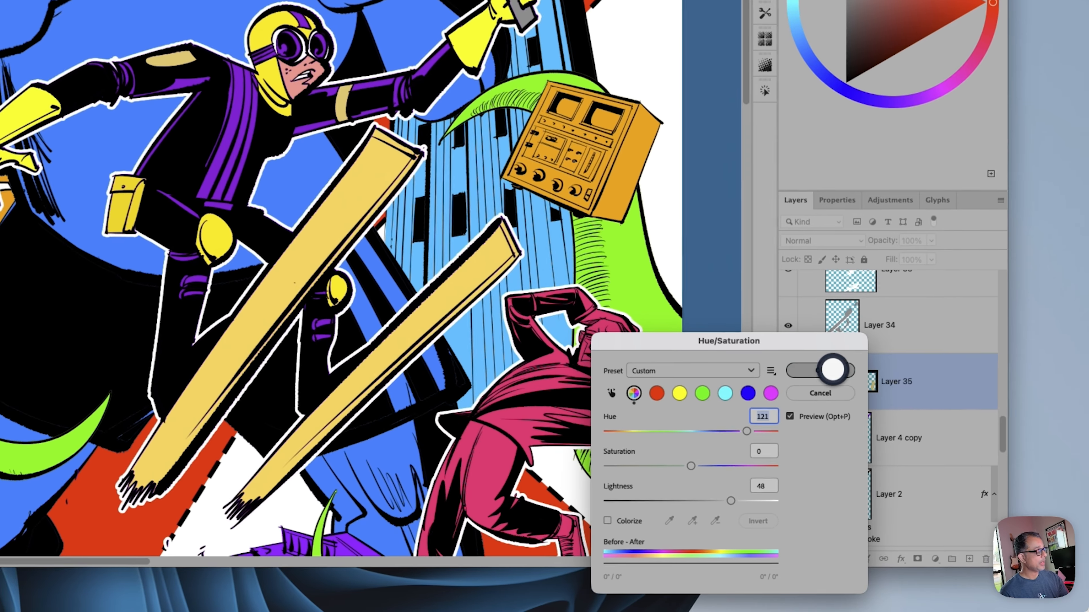
{"action": "left_click", "coordinate": [908, 449]}
Copy the skier's purple goggle lenses to a new layer and turn them pale aqua with hue -126 and lightness 62
{"action": "key", "text": "w"}
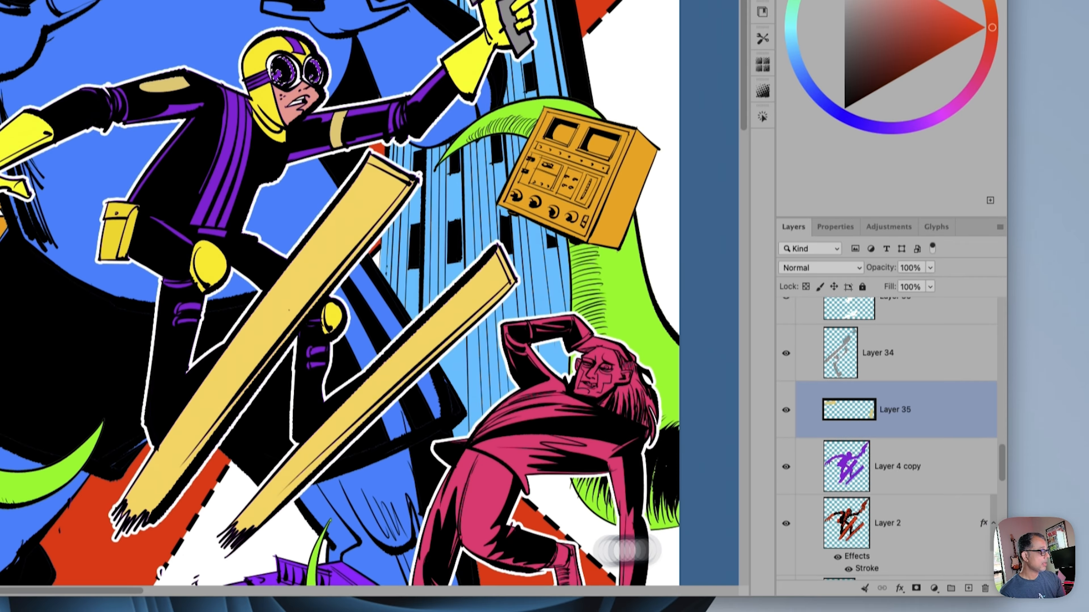
{"action": "left_click", "coordinate": [906, 444]}
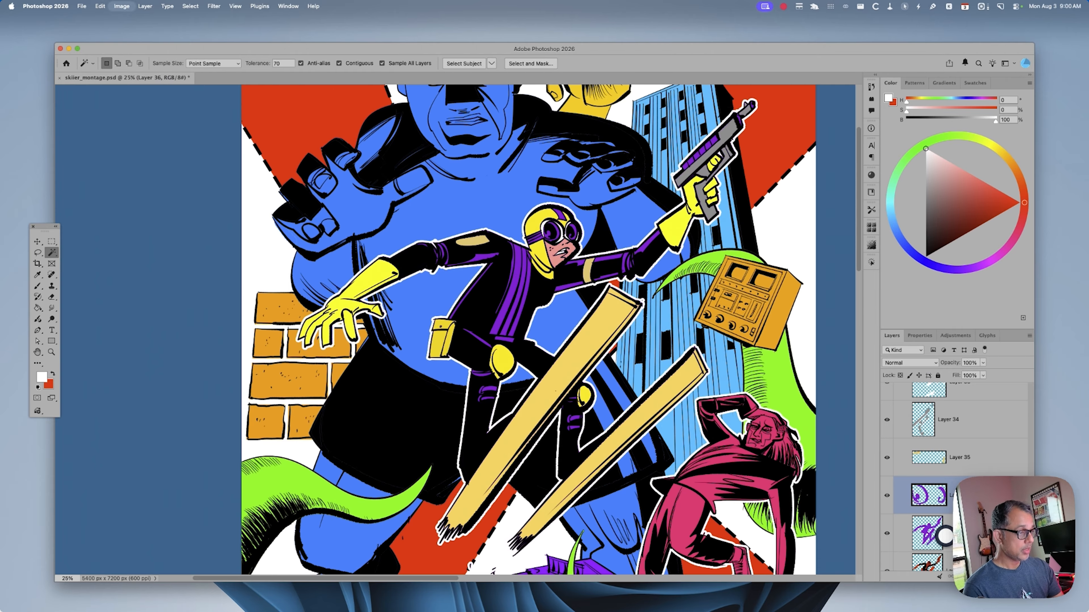
{"action": "key", "text": "super+u"}
{"action": "left_click_drag", "start_coordinate": [847, 491], "coordinate": [777, 491]}
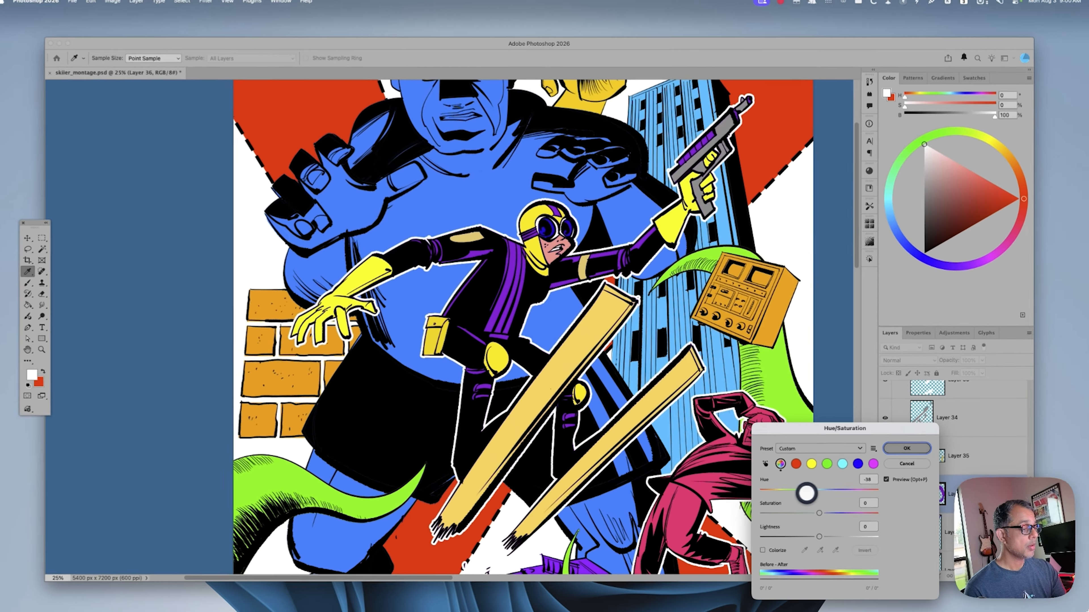
{"action": "left_click_drag", "start_coordinate": [819, 536], "coordinate": [847, 537]}
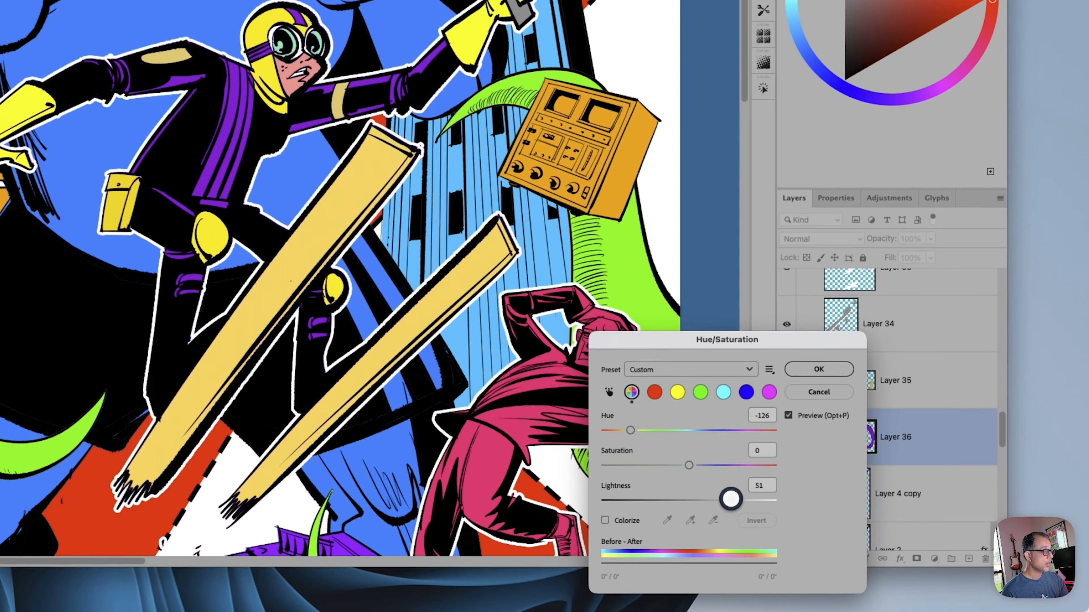
{"action": "left_click_drag", "start_coordinate": [731, 499], "coordinate": [741, 500]}
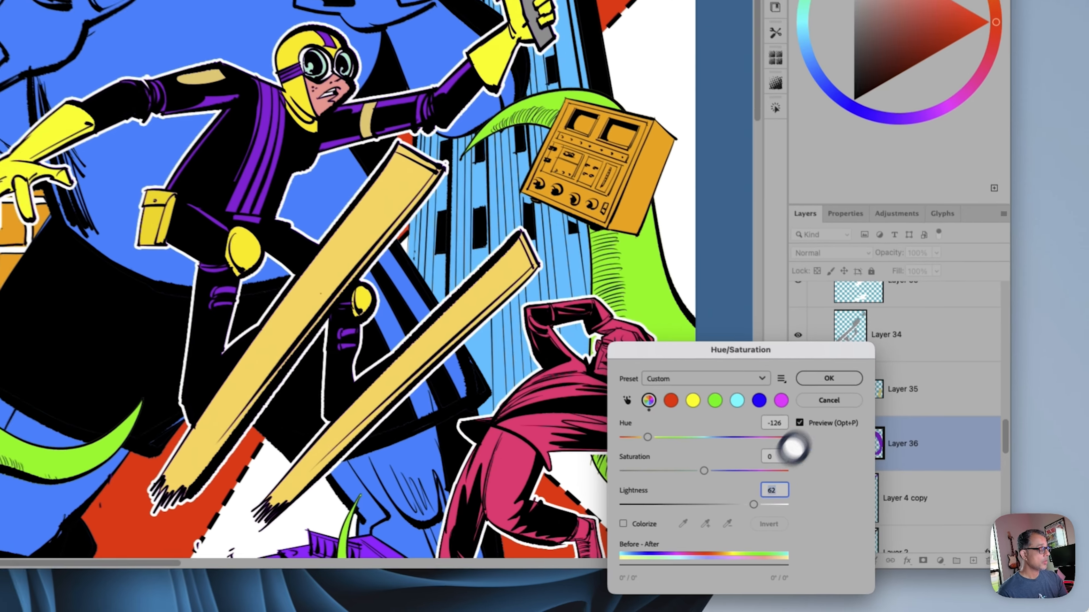
{"action": "left_click", "coordinate": [828, 378]}
Check the recolored sleeve patches and goggles against the whole montage in the grayscale proof
{"action": "key", "text": "super+y"}
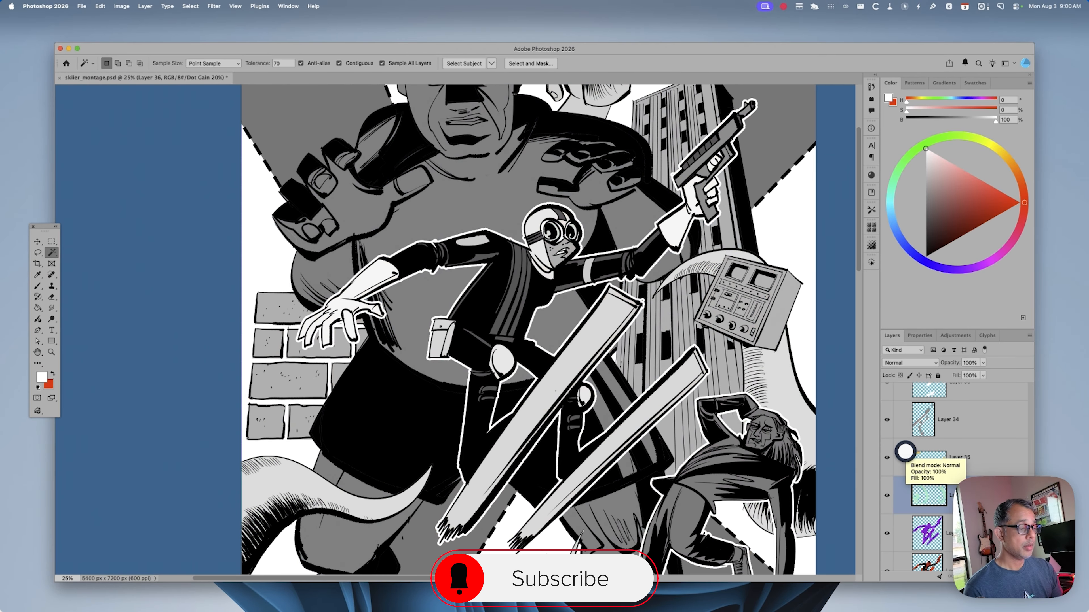
{"action": "key", "text": "super+minus"}
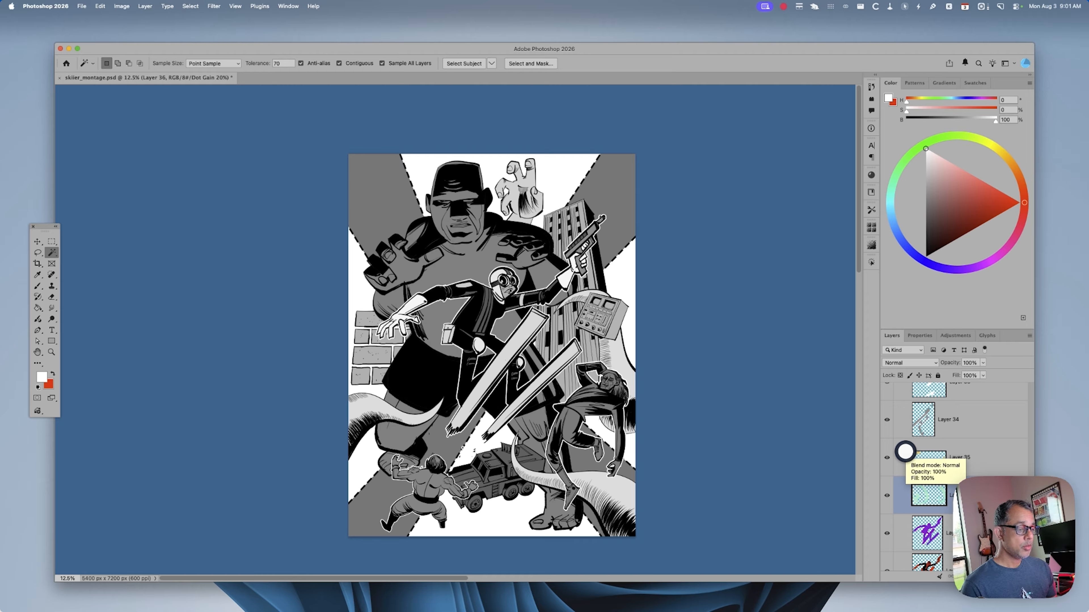
{"action": "key", "text": "super+equal"}
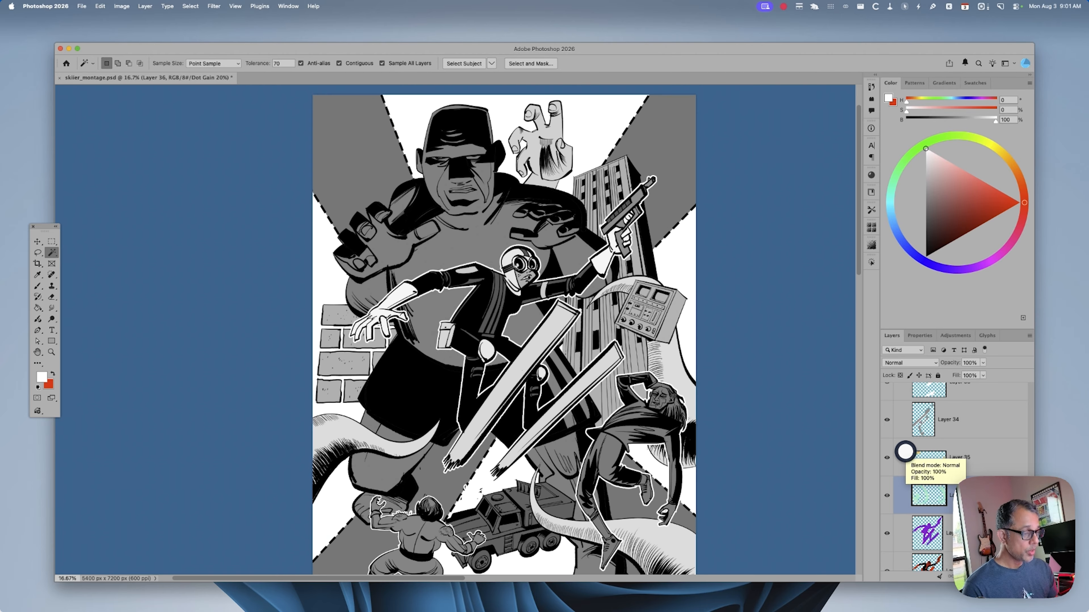
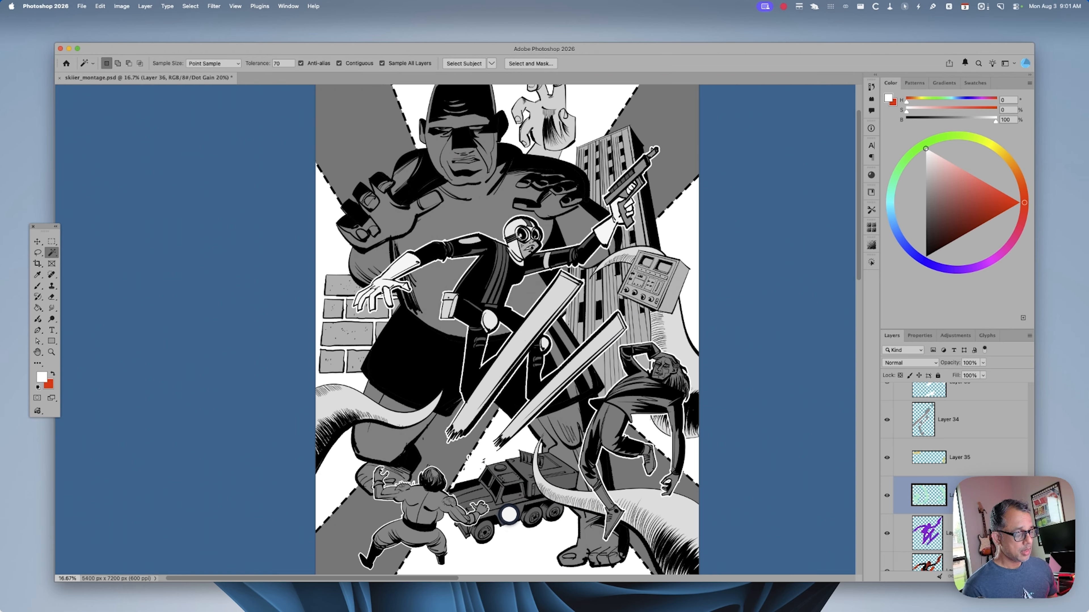
Select the truck's color fill on Layer 11 and raise its lightness to 65 with Hue/Saturation
{"action": "key", "text": "v"}
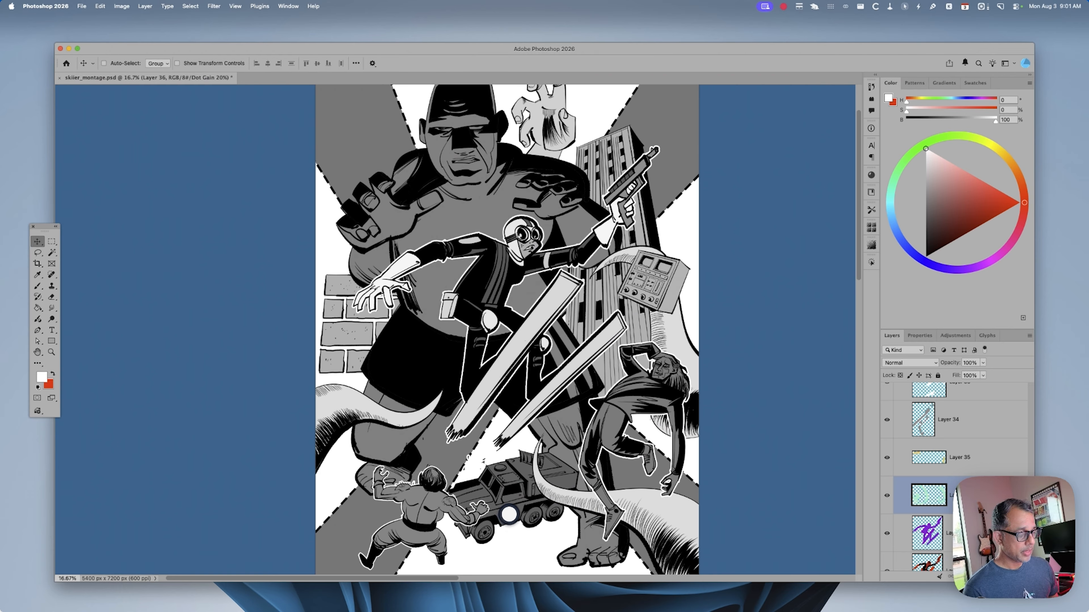
{"action": "right_click", "coordinate": [511, 477]}
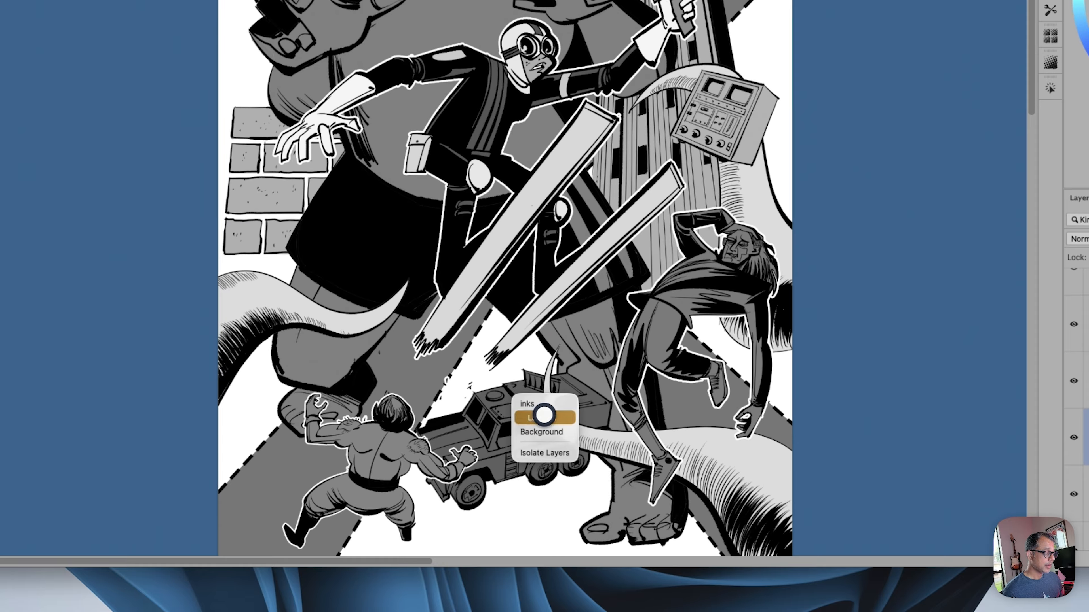
{"action": "left_click", "coordinate": [533, 479]}
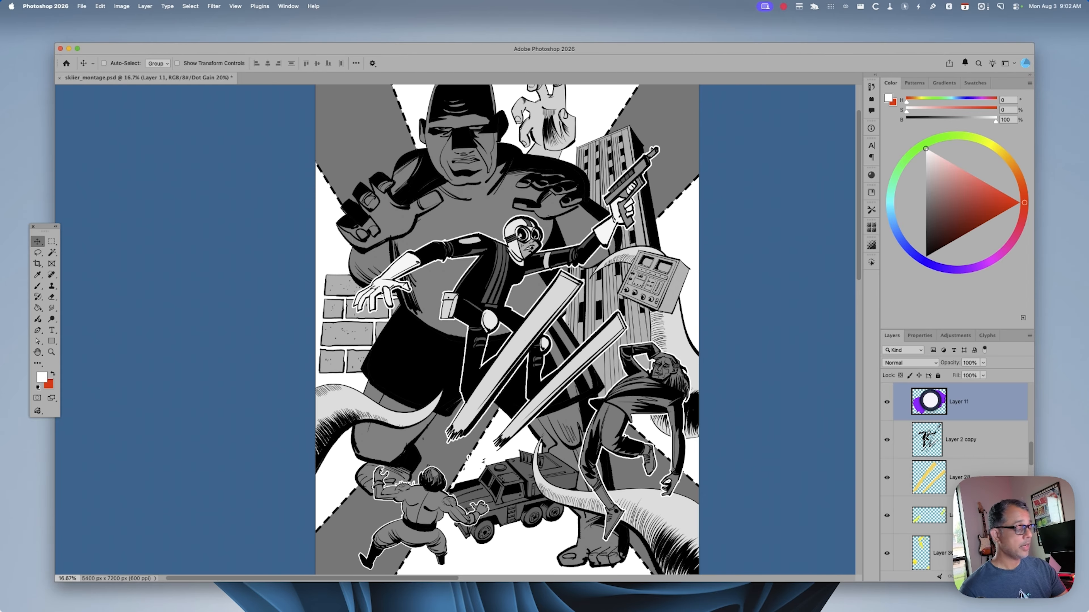
{"action": "key", "text": "super"}
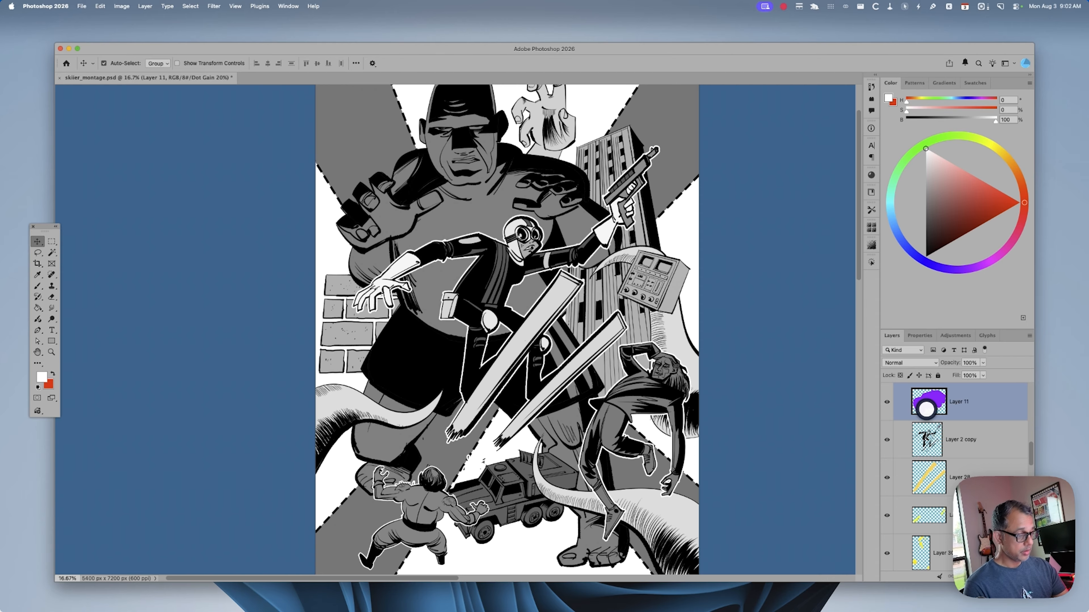
{"action": "key", "text": "super+u"}
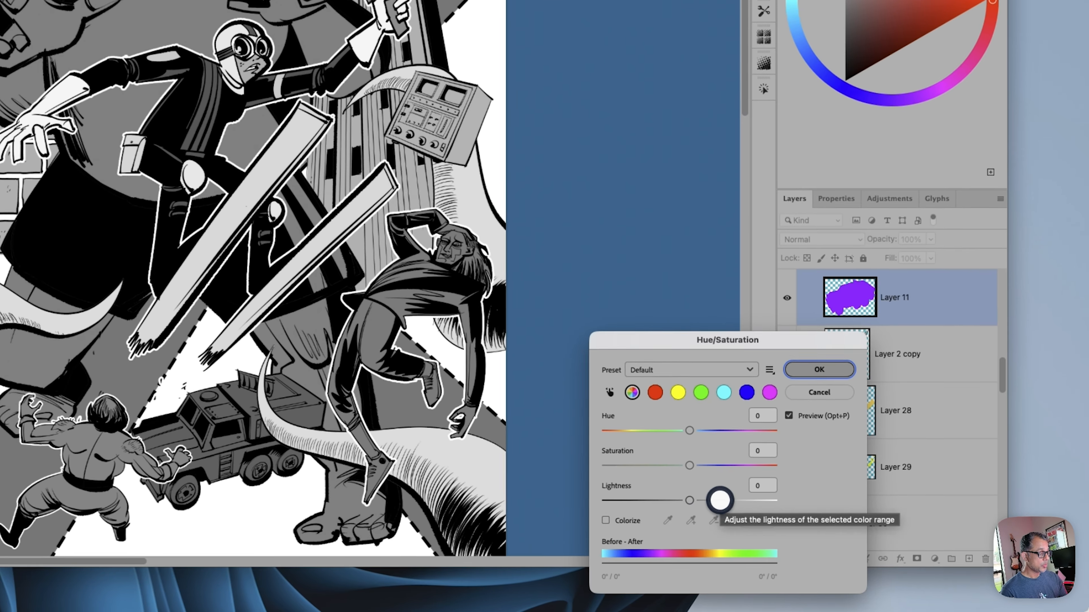
{"action": "left_click_drag", "start_coordinate": [721, 501], "coordinate": [744, 500]}
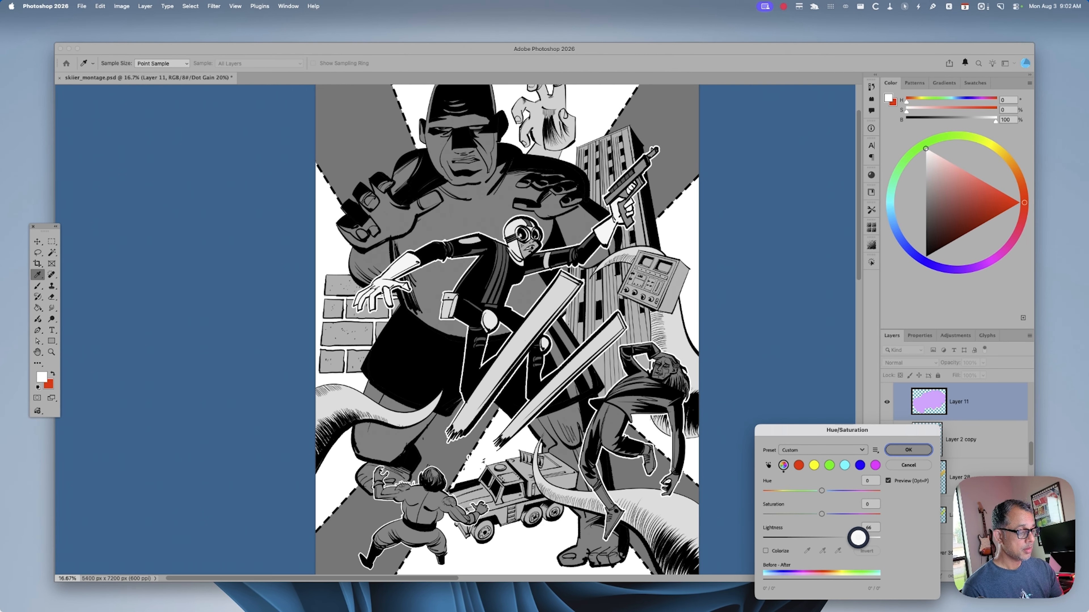
{"action": "left_click", "coordinate": [858, 537]}
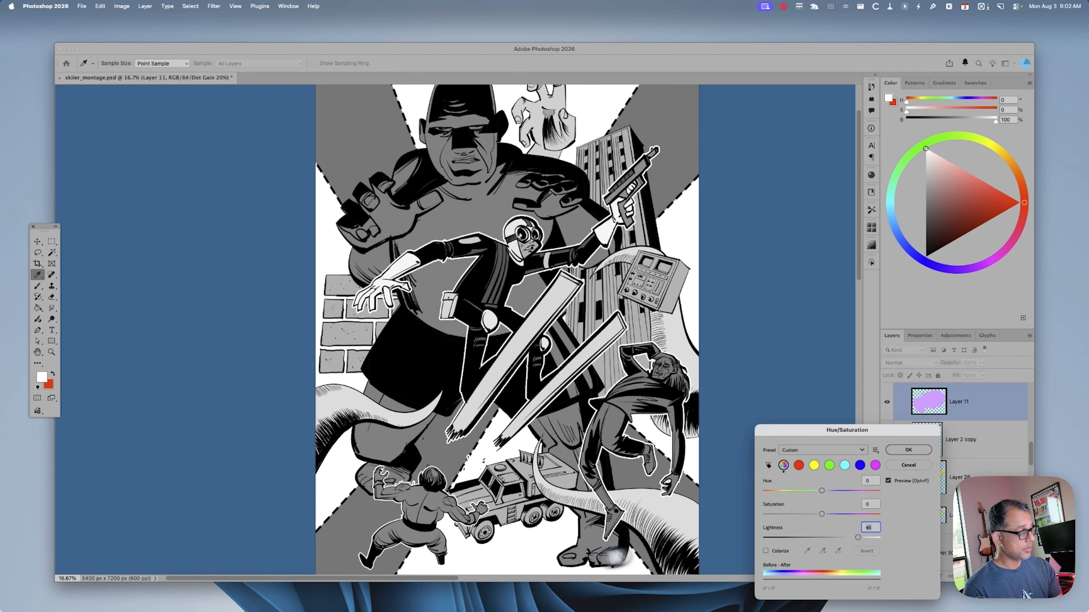
{"action": "key", "text": "super+y"}
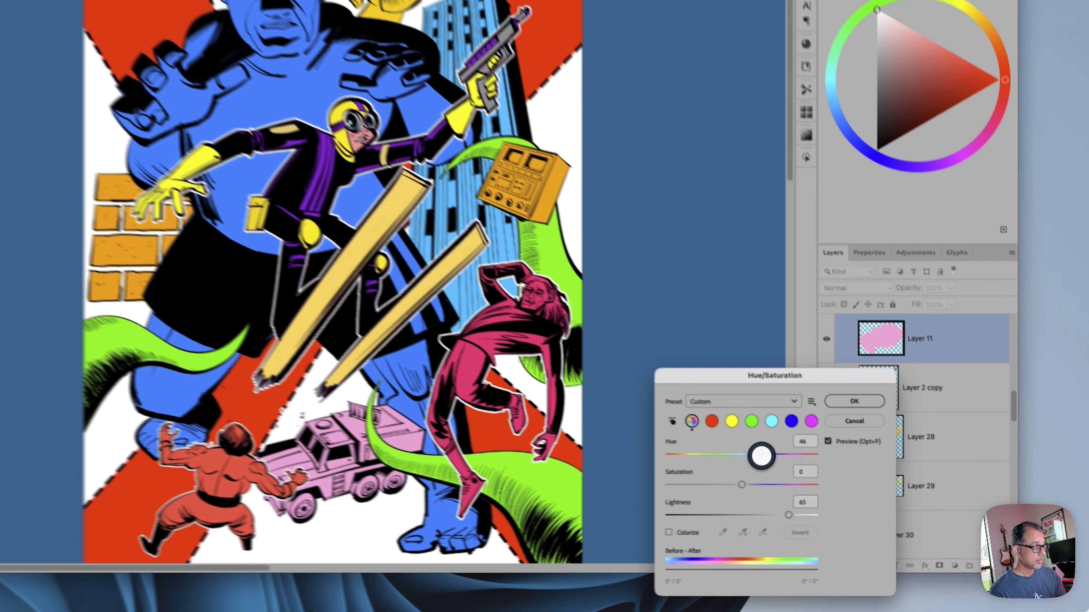
Turn the truck gray-green with hue -157, saturation -84 and lightness 22, comparing it in color and grayscale proof
{"action": "left_click_drag", "start_coordinate": [822, 491], "coordinate": [725, 493]}
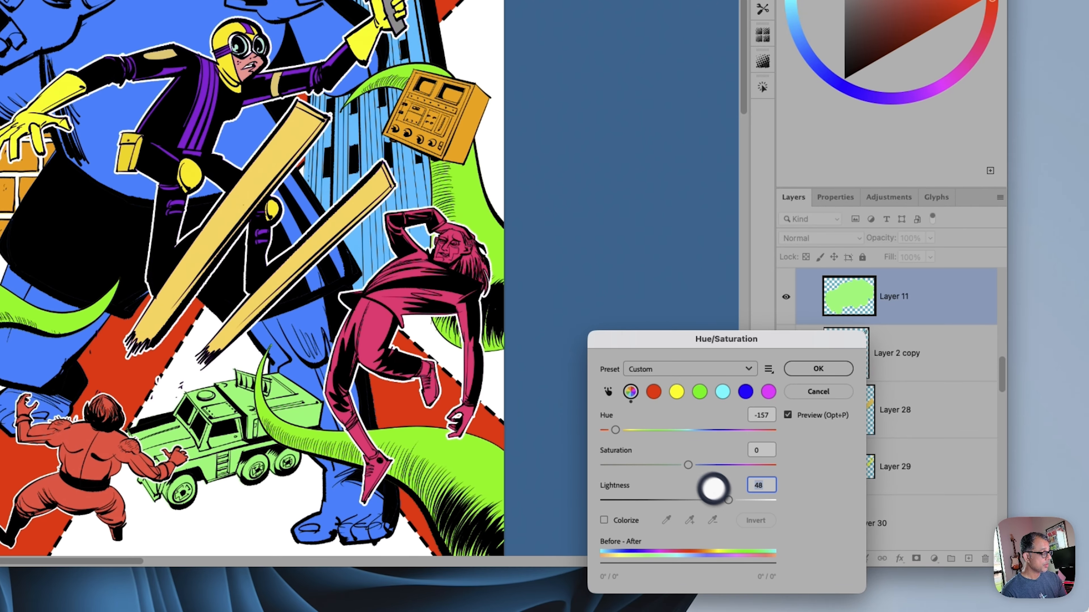
{"action": "left_click_drag", "start_coordinate": [655, 465], "coordinate": [630, 468]}
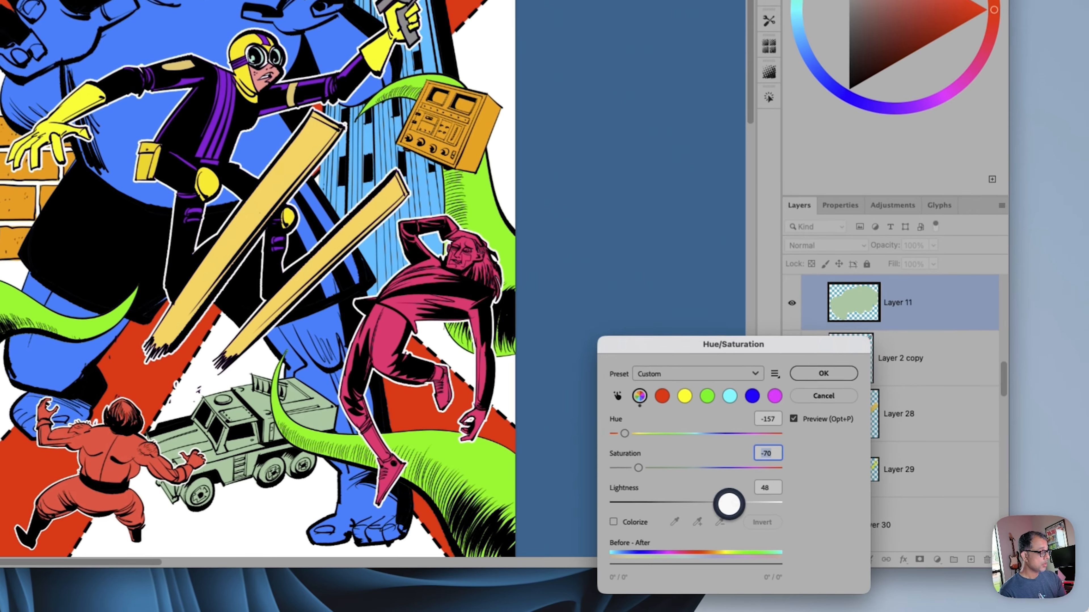
{"action": "left_click_drag", "start_coordinate": [829, 532], "coordinate": [813, 532]}
{"action": "key", "text": "super+y"}
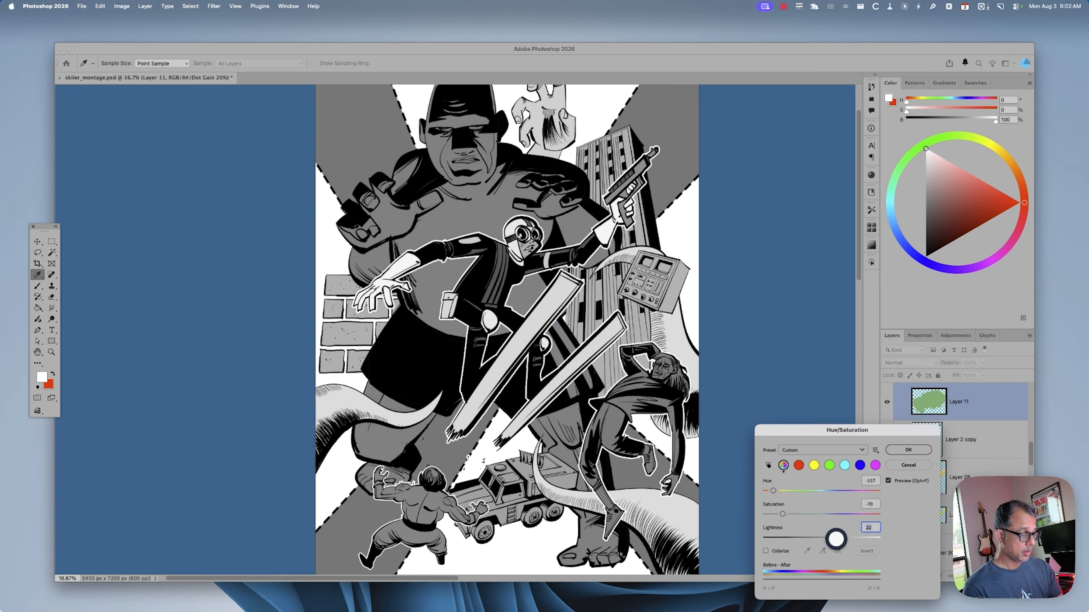
{"action": "key", "text": "super+y"}
{"action": "left_click_drag", "start_coordinate": [783, 514], "coordinate": [761, 510]}
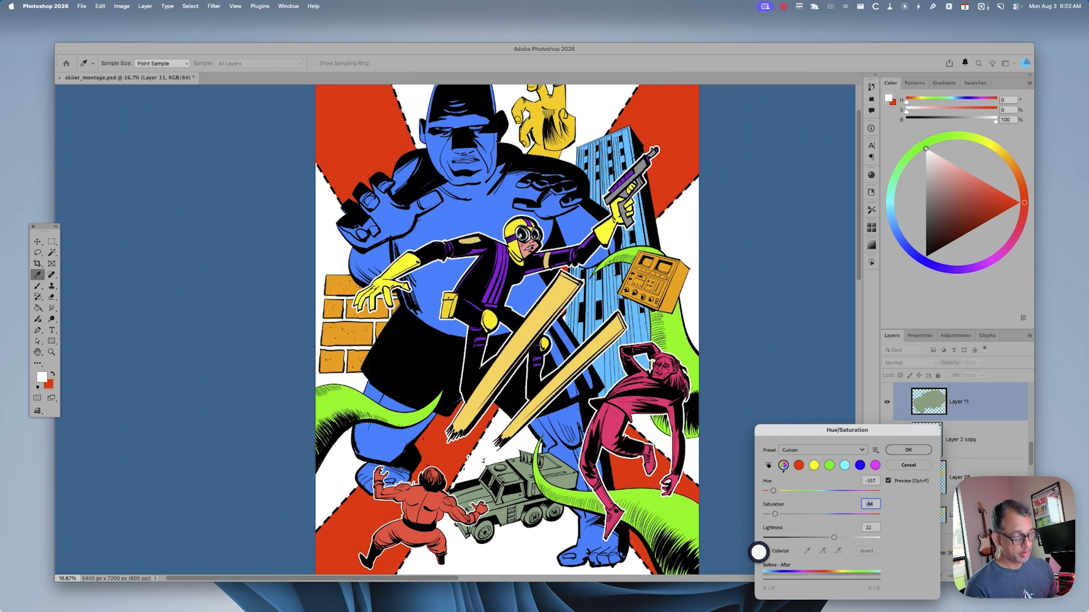
{"action": "key", "text": "super+y"}
{"action": "key", "text": "super+y"}
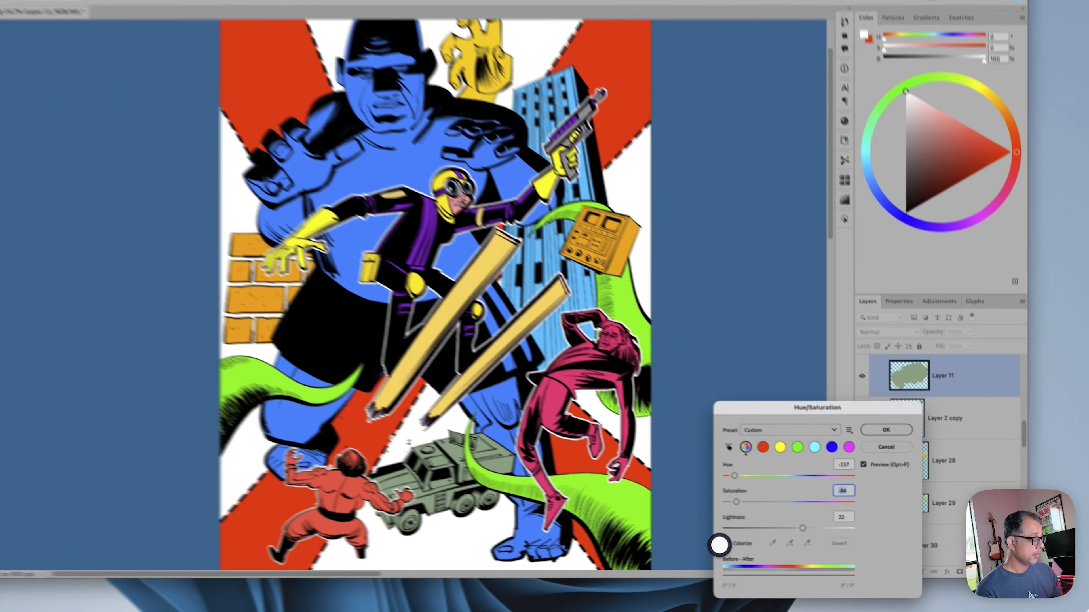
Raise the truck's lightness to 34, fine-tune its hue and apply the color adjustment
{"action": "left_click_drag", "start_coordinate": [834, 537], "coordinate": [842, 537]}
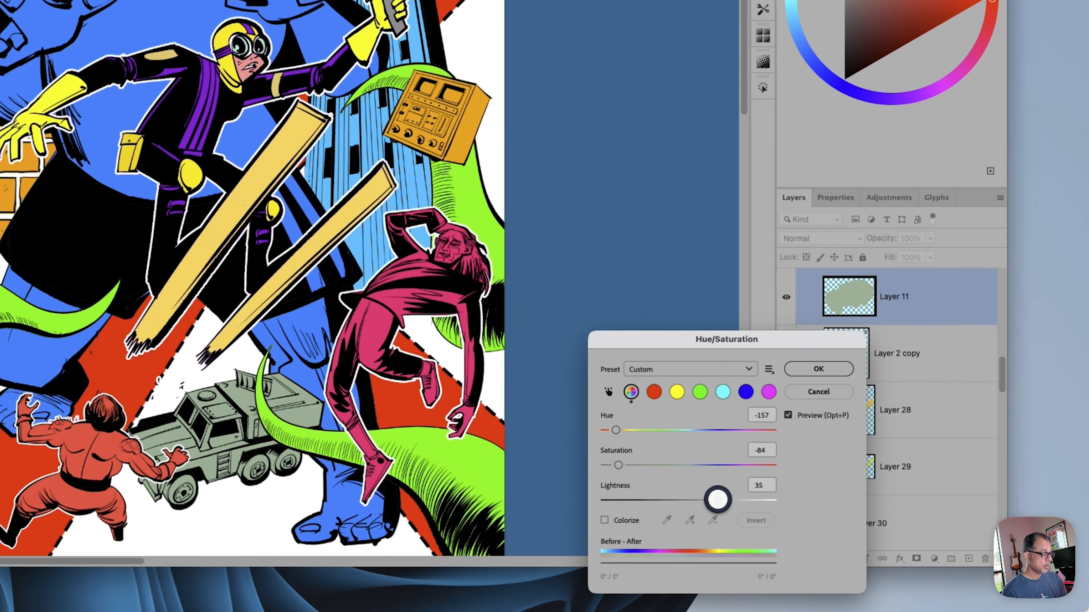
{"action": "left_click_drag", "start_coordinate": [717, 499], "coordinate": [717, 499]}
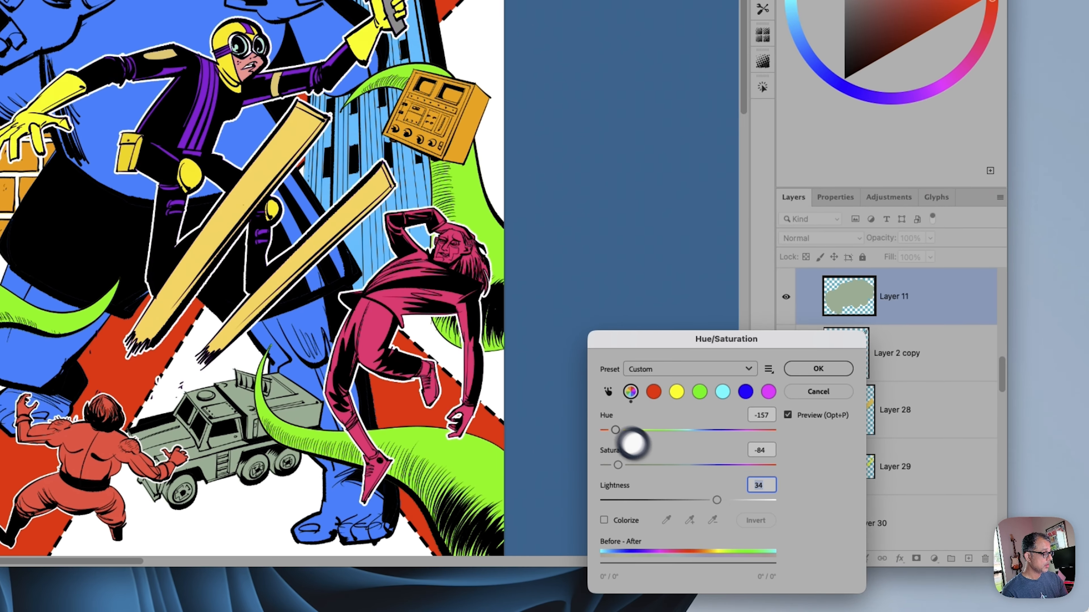
{"action": "left_click_drag", "start_coordinate": [616, 431], "coordinate": [615, 431]}
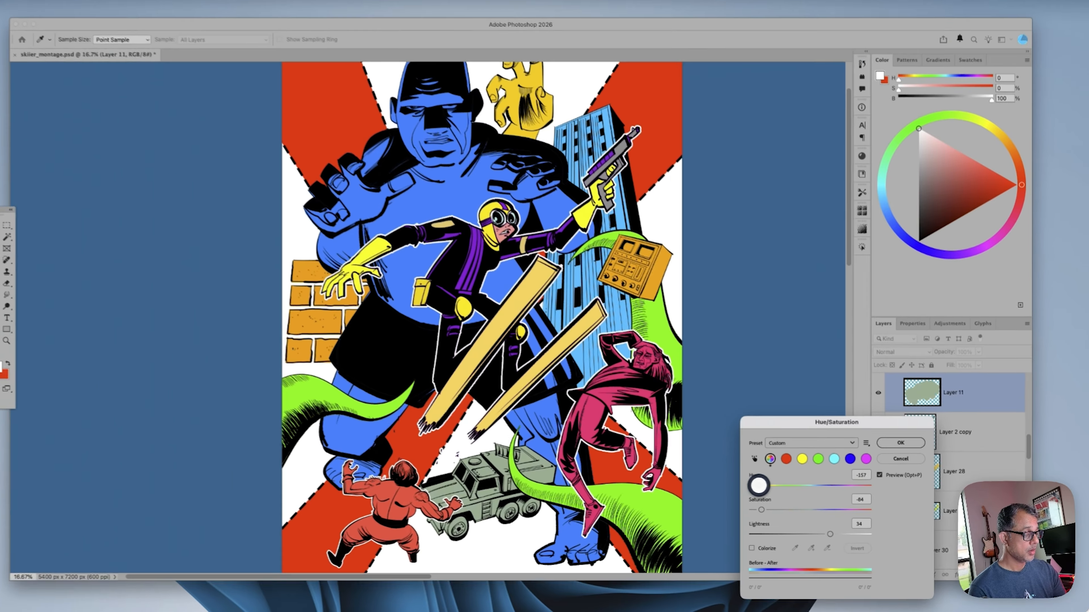
{"action": "left_click_drag", "start_coordinate": [758, 485], "coordinate": [763, 485]}
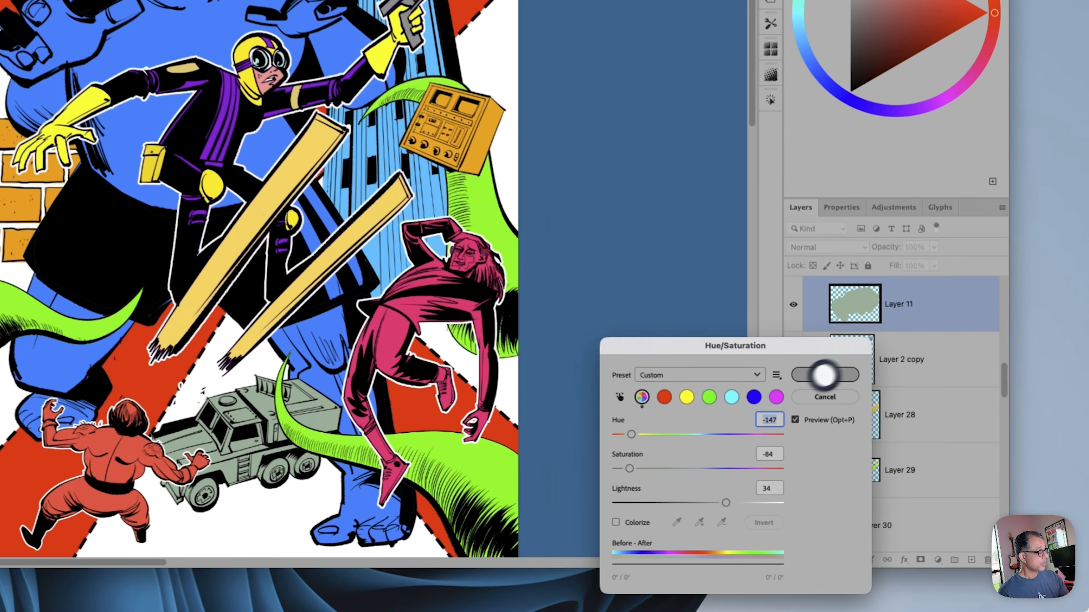
{"action": "left_click", "coordinate": [908, 449]}
{"action": "key", "text": "v"}
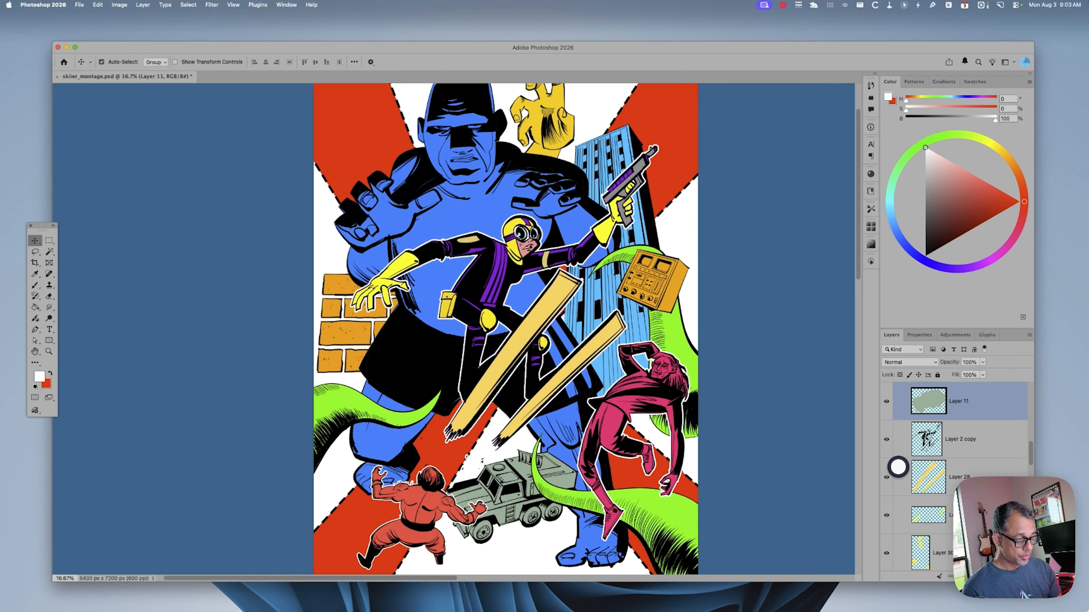
{"action": "key", "text": "super+y"}
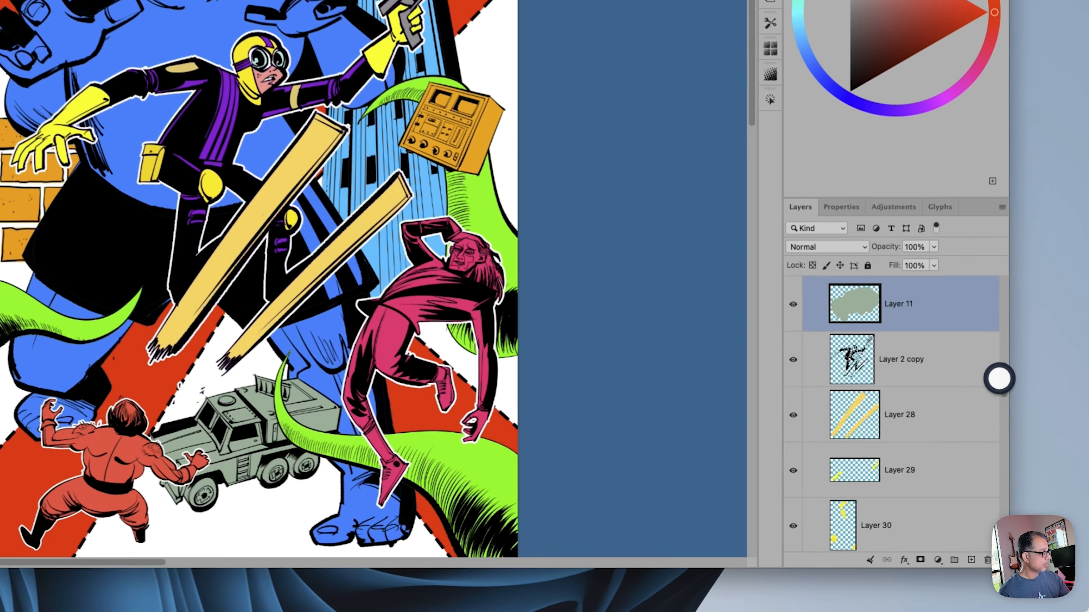
Darken the giant's blue fill on Layer 8 with lightness -26 and view the montage in the grayscale proof
{"action": "left_click_drag", "start_coordinate": [999, 378], "coordinate": [990, 471]}
{"action": "left_click", "coordinate": [913, 389]}
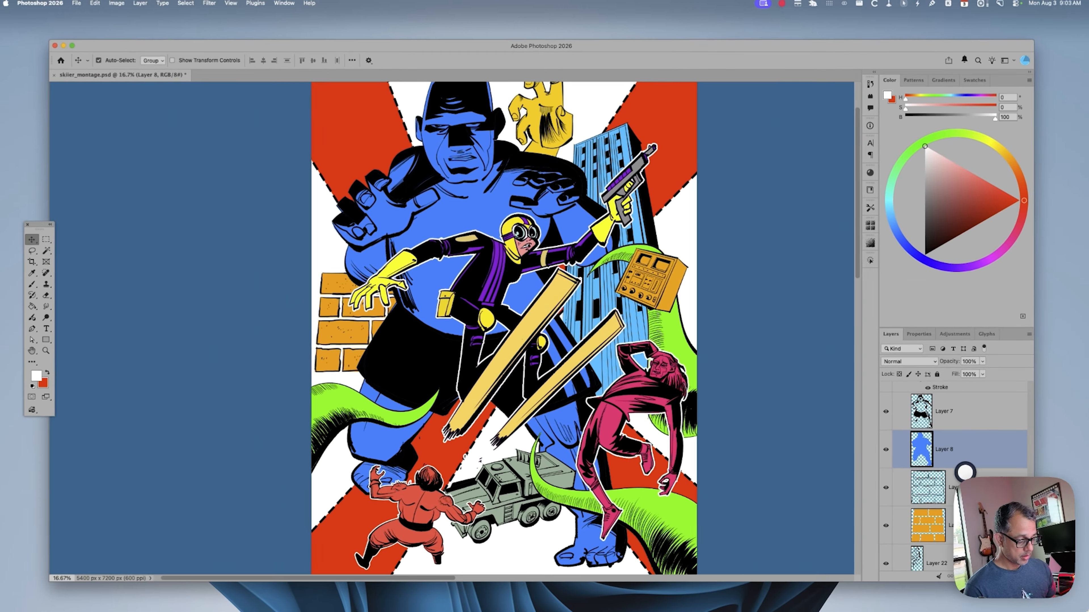
{"action": "key", "text": "super+u"}
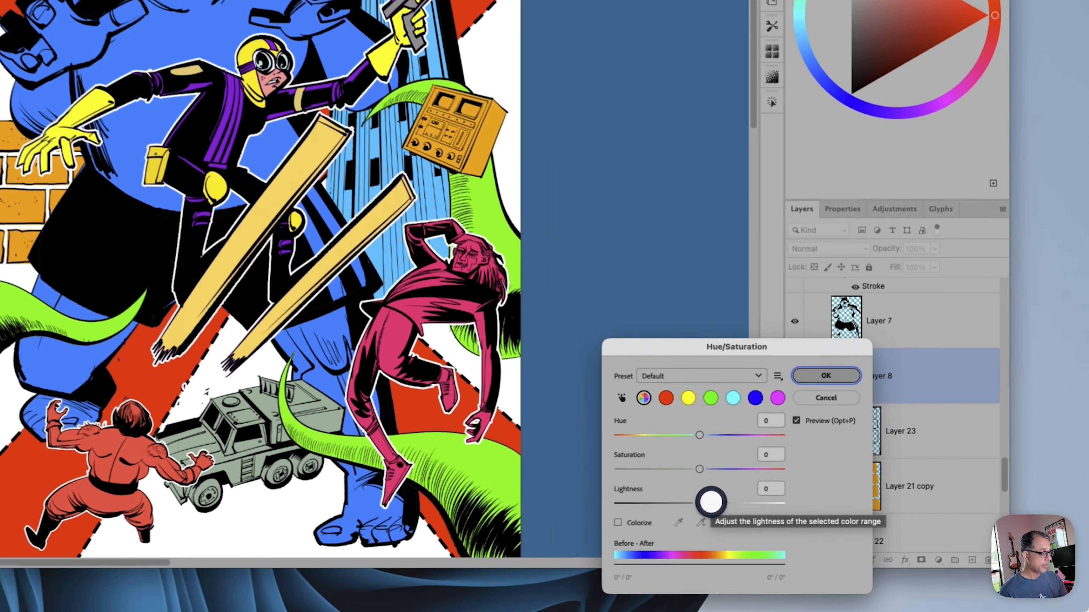
{"action": "left_click_drag", "start_coordinate": [821, 537], "coordinate": [830, 537]}
{"action": "left_click_drag", "start_coordinate": [702, 499], "coordinate": [705, 499]}
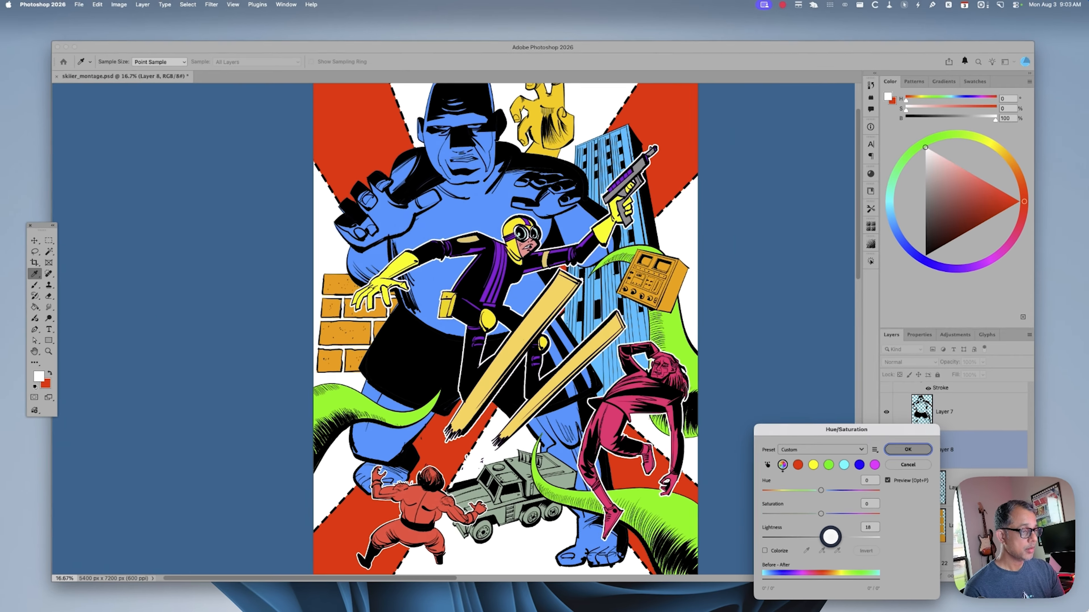
{"action": "left_click_drag", "start_coordinate": [832, 536], "coordinate": [806, 541]}
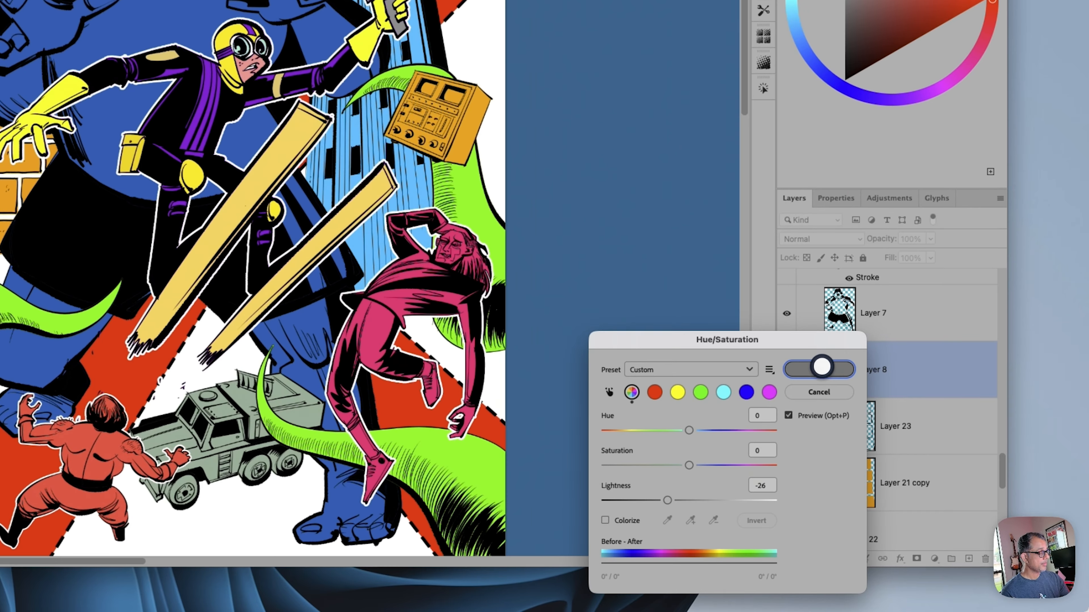
{"action": "left_click", "coordinate": [908, 449]}
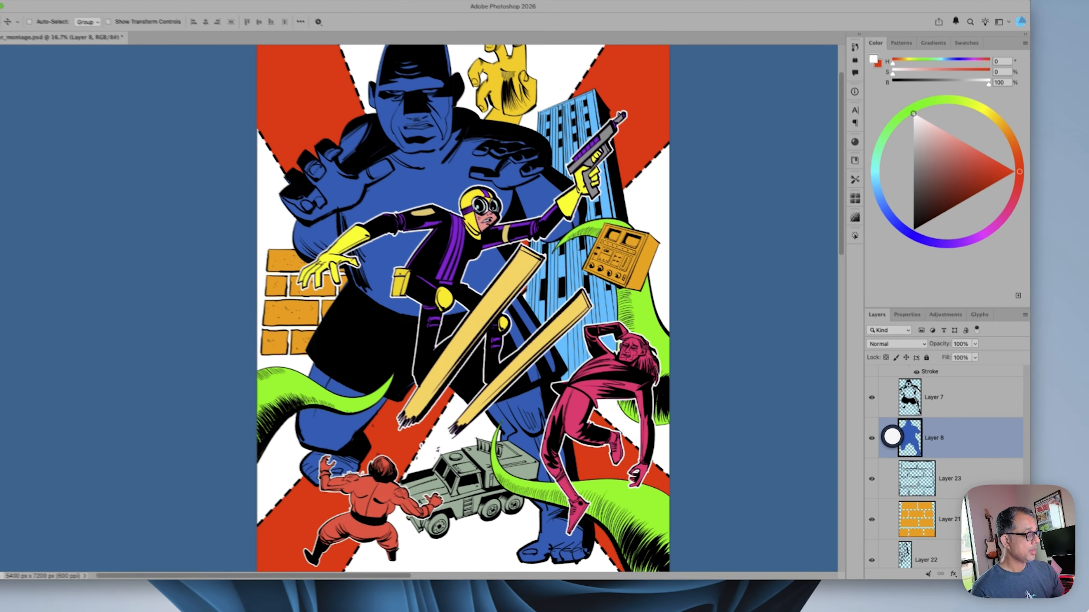
{"action": "key", "text": "v"}
{"action": "key", "text": "super+y"}
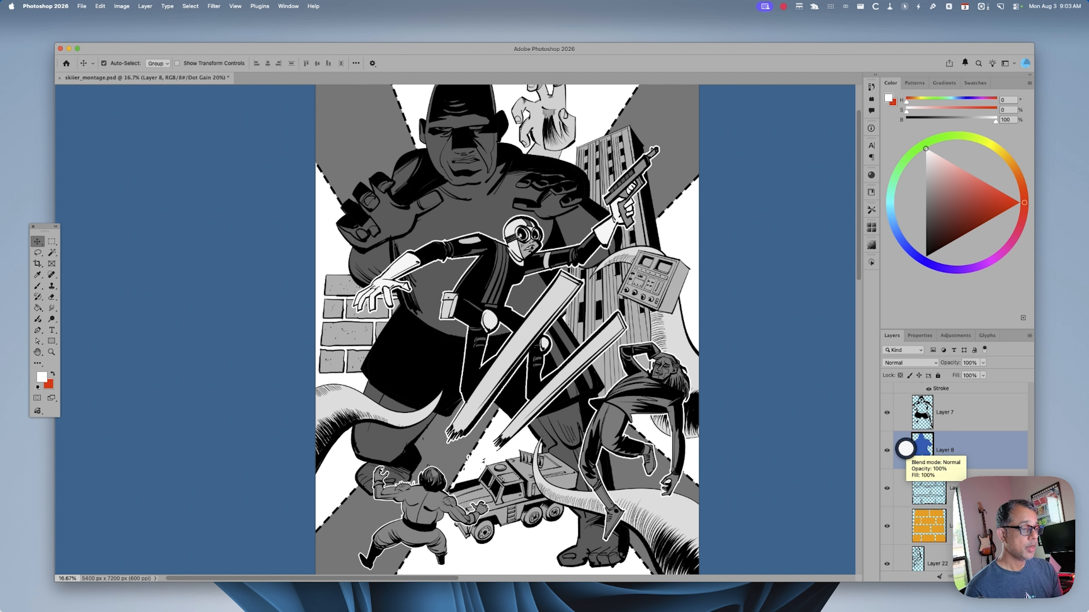
Darken the giant's blue fill further with lightness -20 and view the whole montage in color
{"action": "key", "text": "super"}
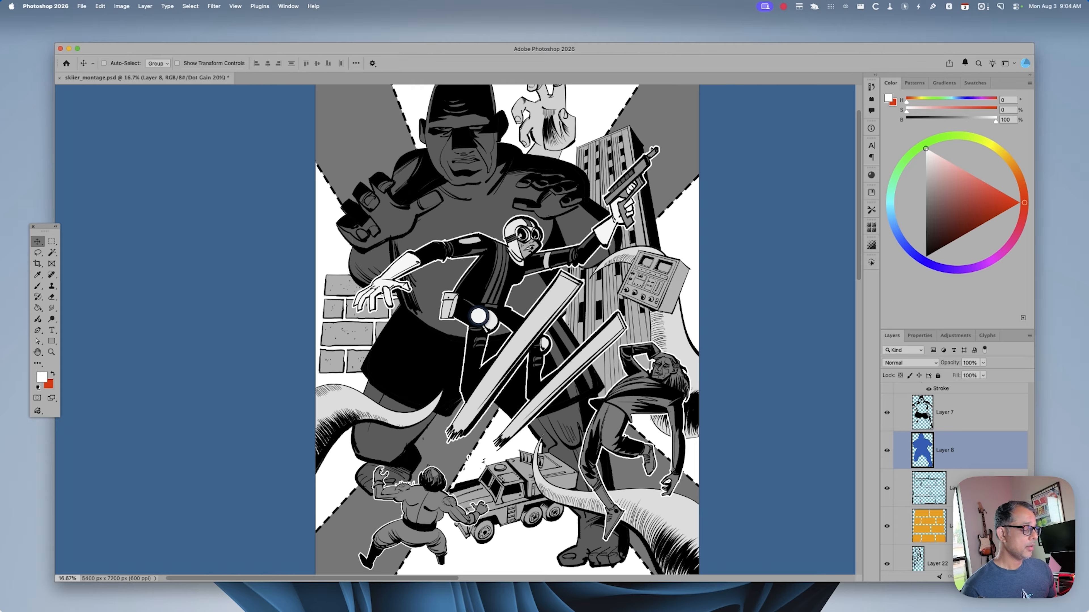
{"action": "key", "text": "super+u"}
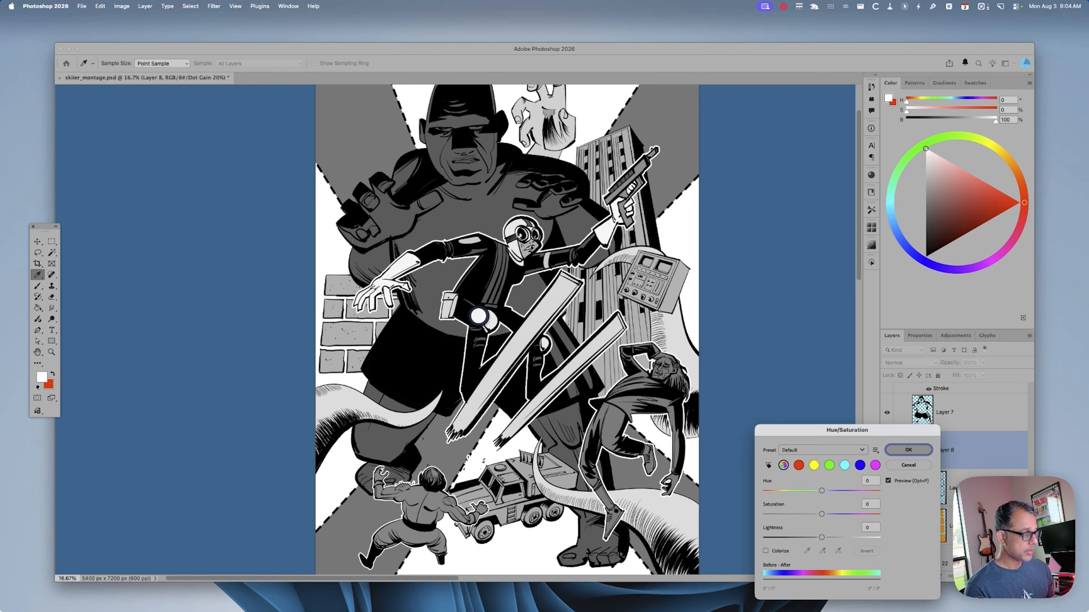
{"action": "mouse_move", "coordinate": [822, 537]}
{"action": "left_mouse_down"}
{"action": "mouse_move", "coordinate": [756, 527]}
{"action": "mouse_move", "coordinate": [810, 540]}
{"action": "left_mouse_up"}
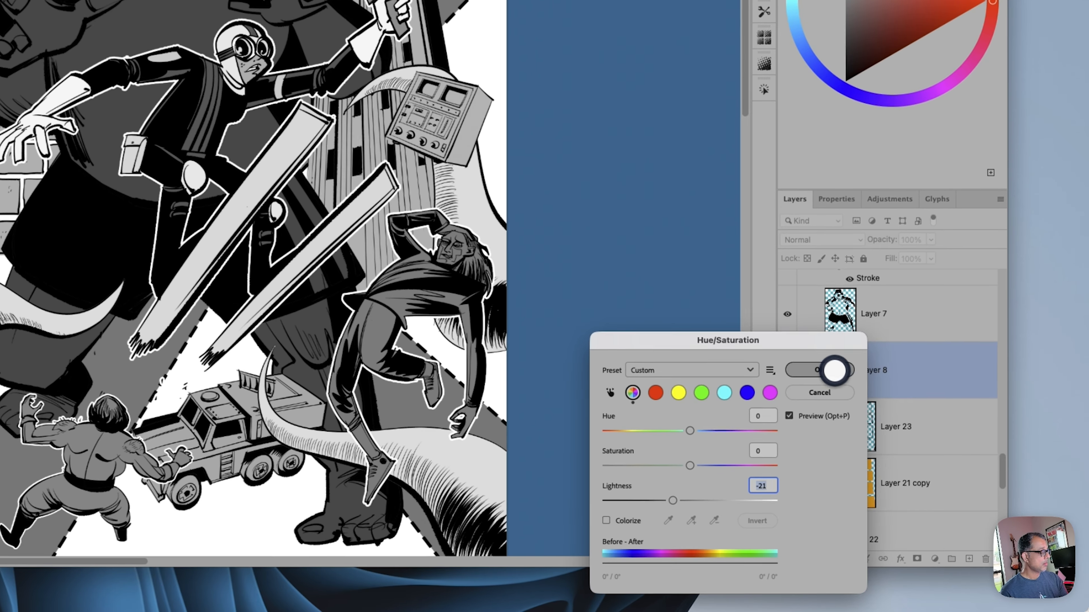
{"action": "left_click", "coordinate": [905, 450]}
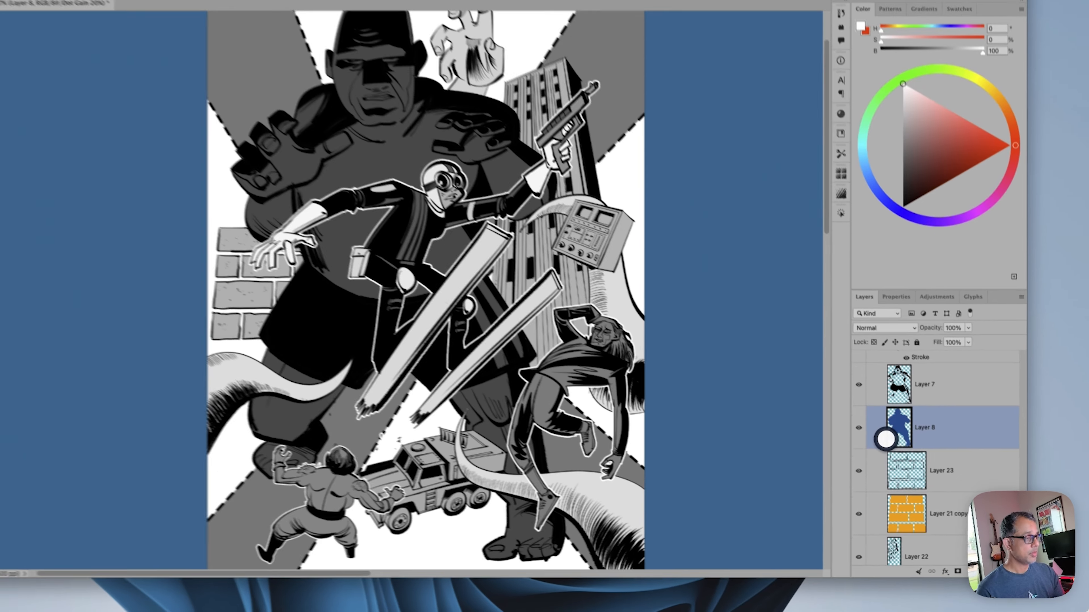
{"action": "key", "text": "super+y"}
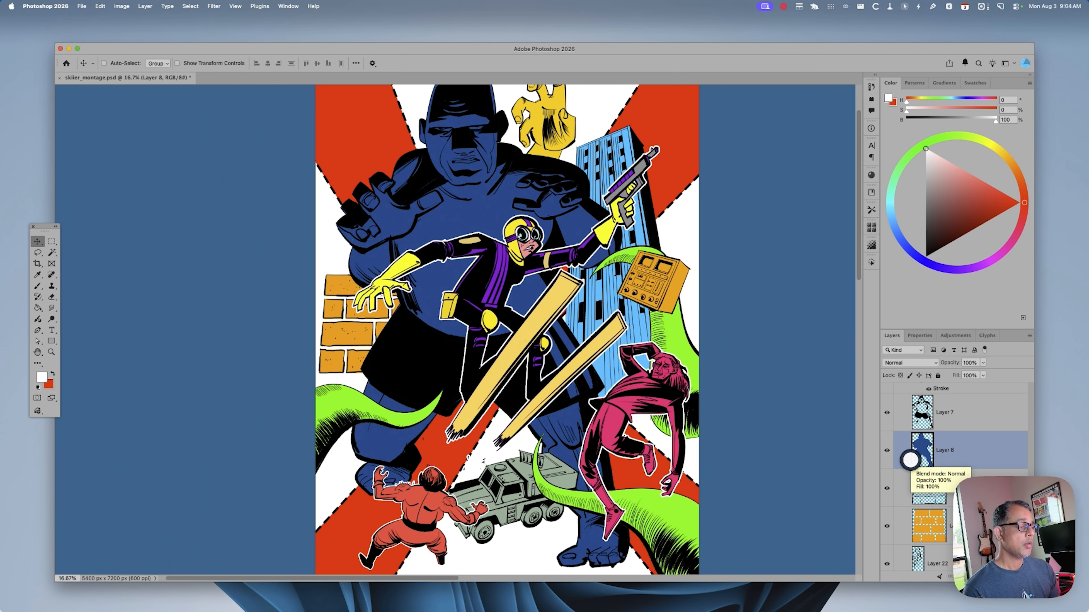
{"action": "key", "text": "super+minus"}
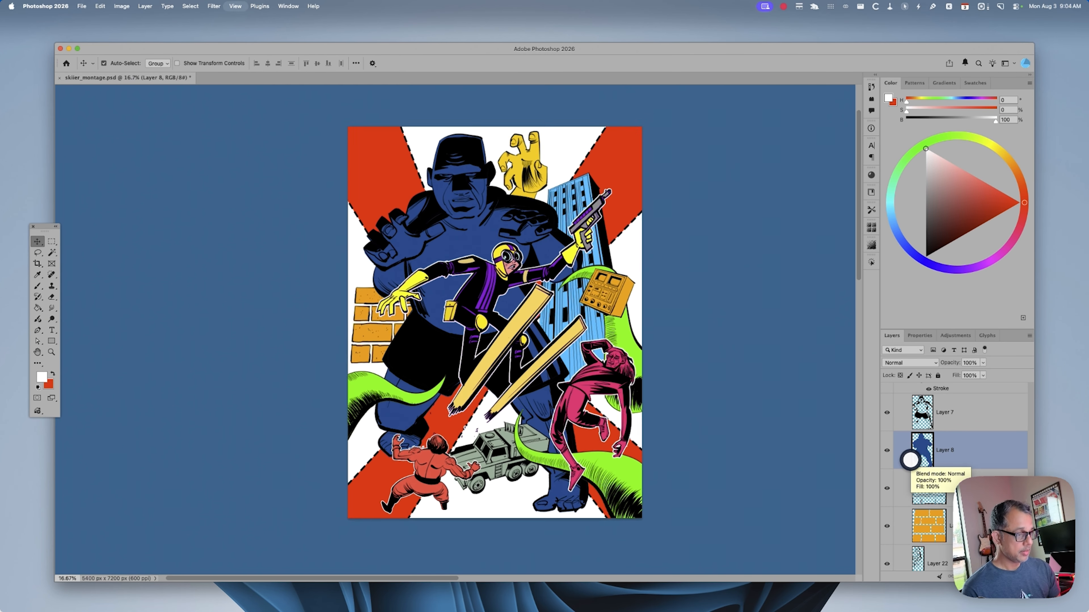